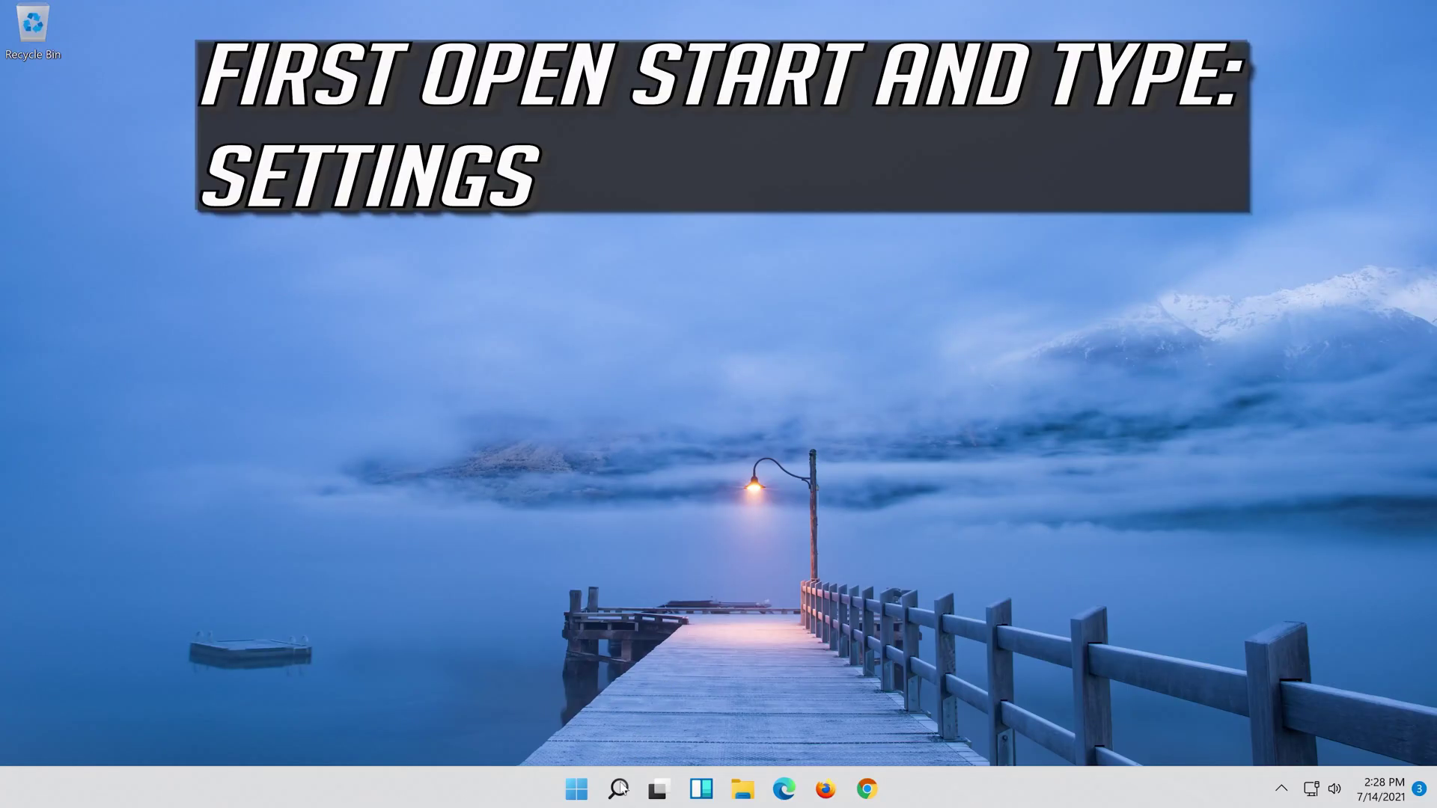
# Search for 'settings' and launch the Settings app from the best match.
pyautogui.click(617, 790)
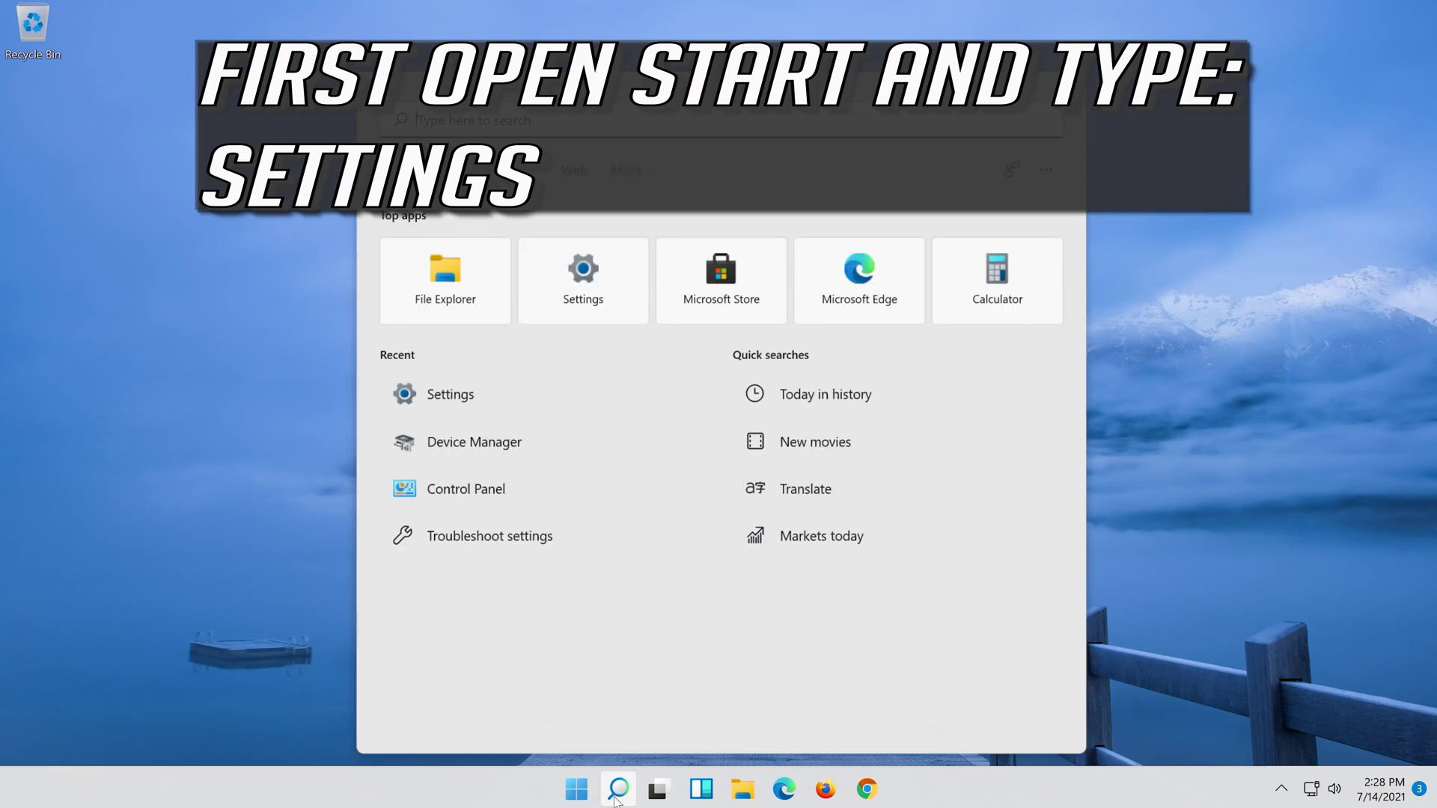
pyautogui.write('settings')
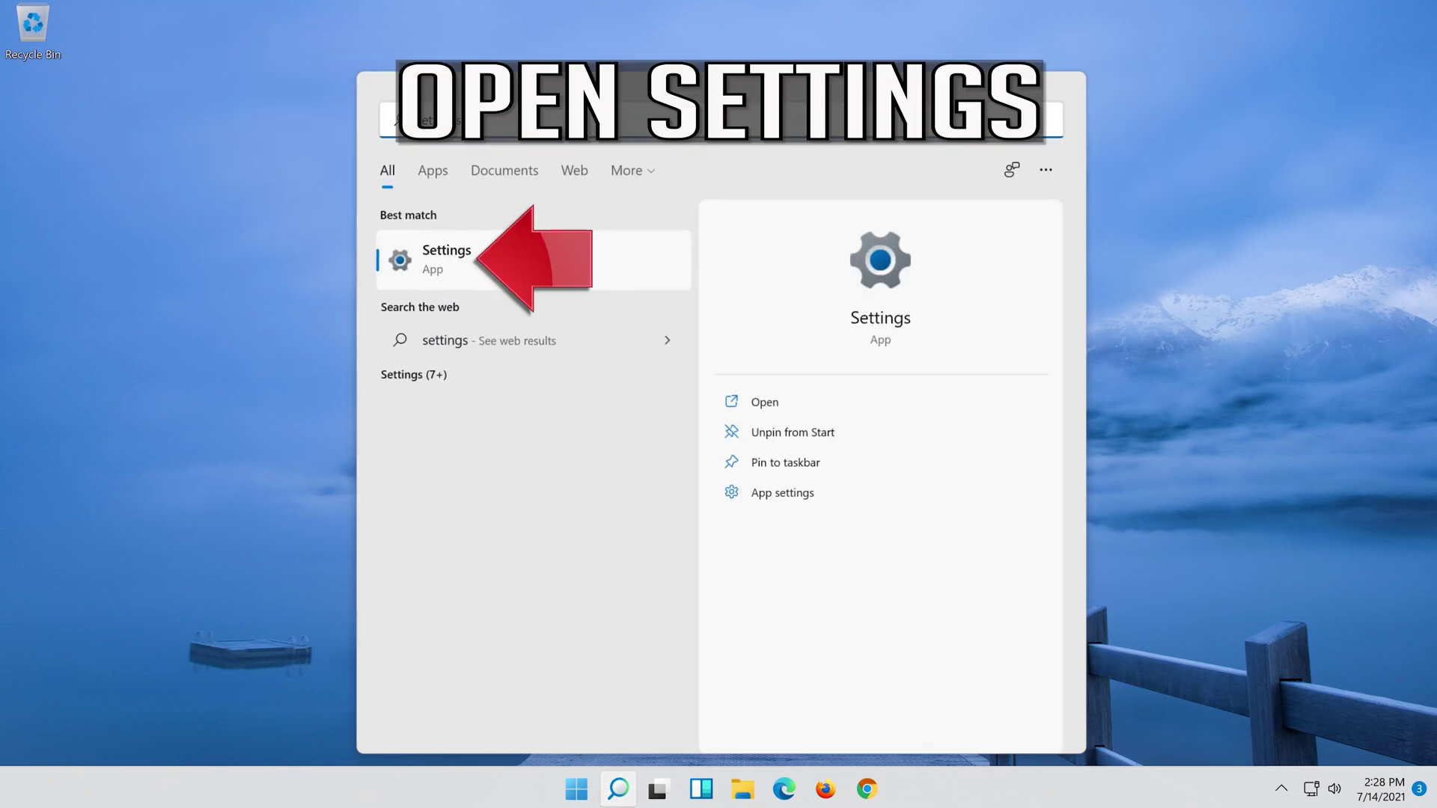
pyautogui.click(527, 262)
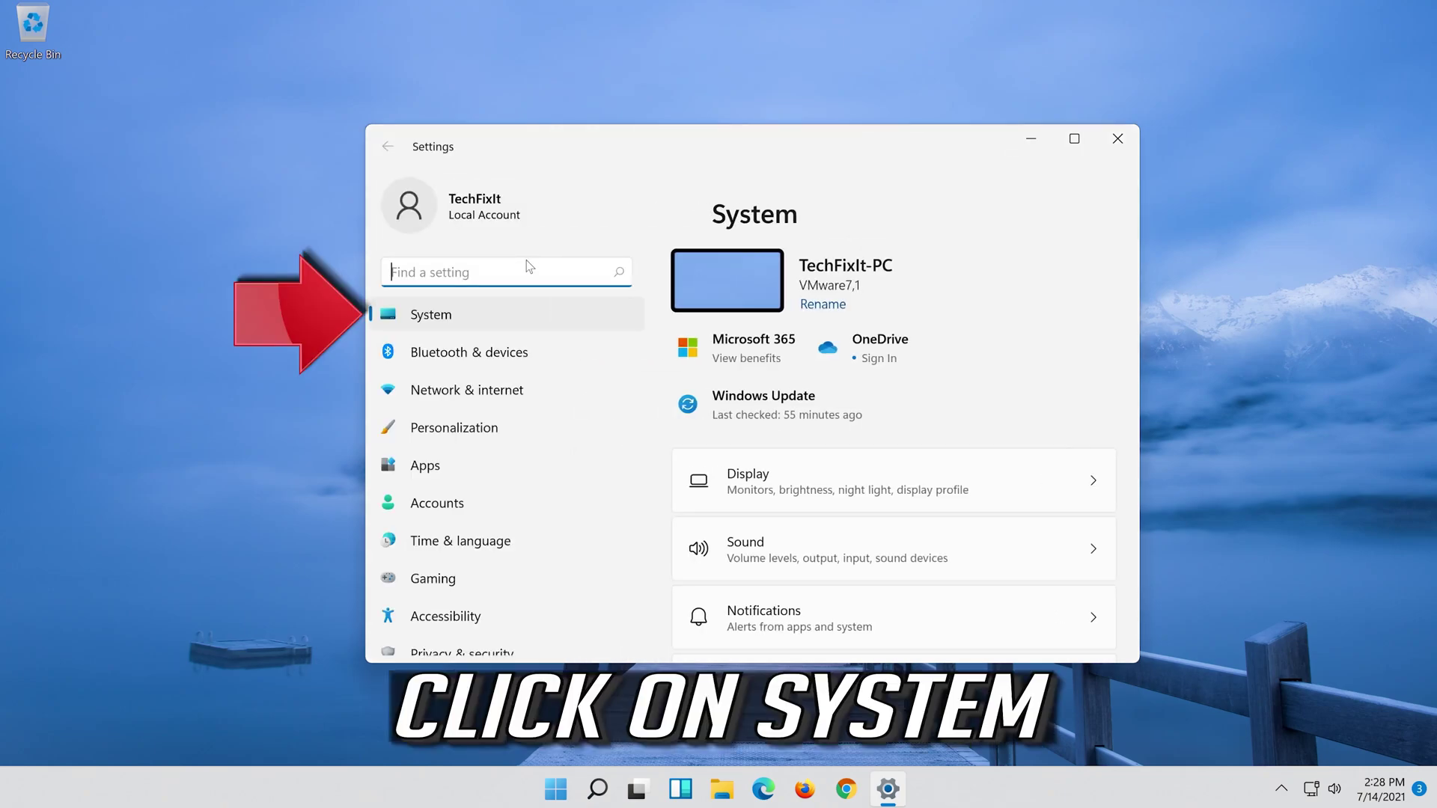
# Go to the System page and open its Troubleshoot entry.
pyautogui.click(478, 321)
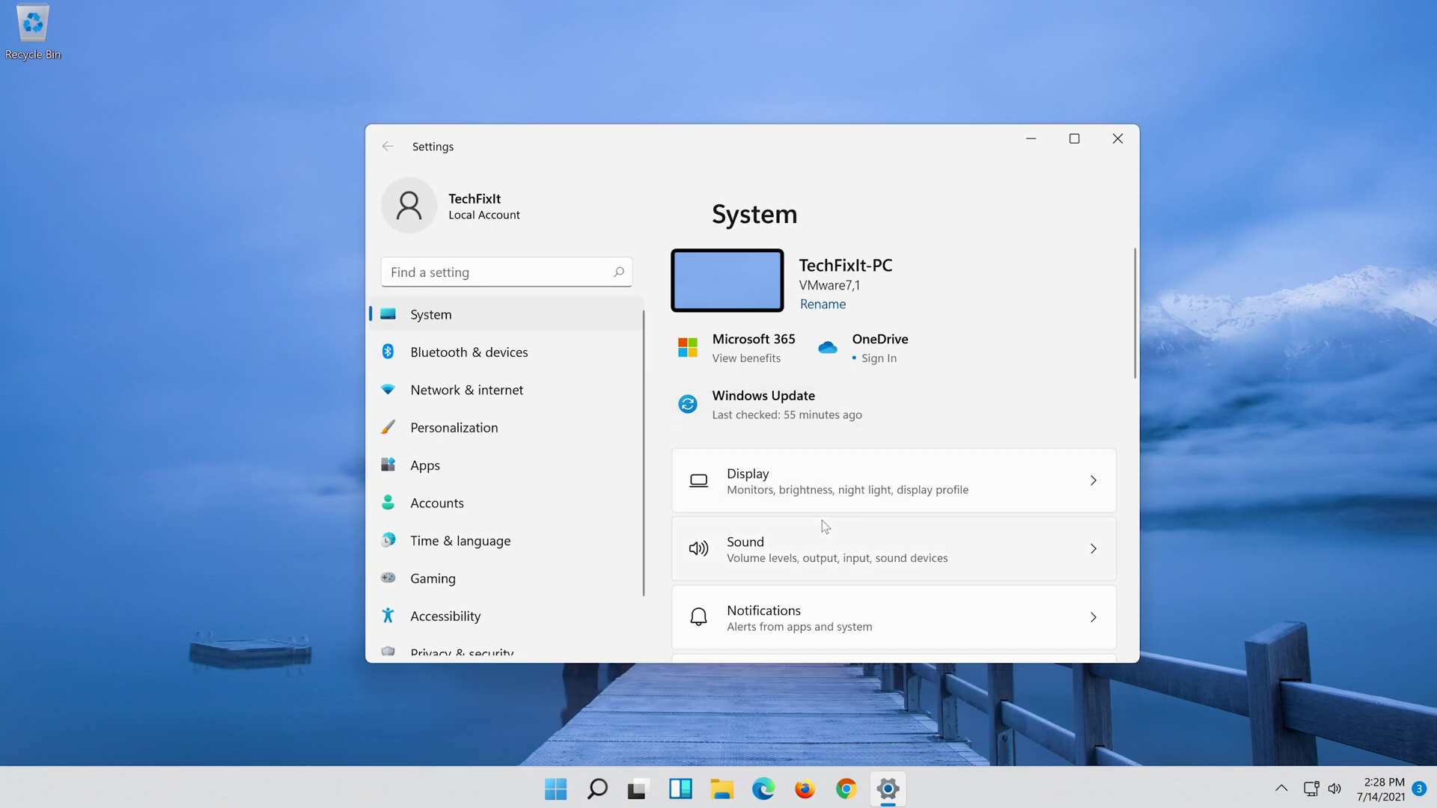
pyautogui.scroll(-4, 820, 524)
pyautogui.scroll(-6, 816, 533)
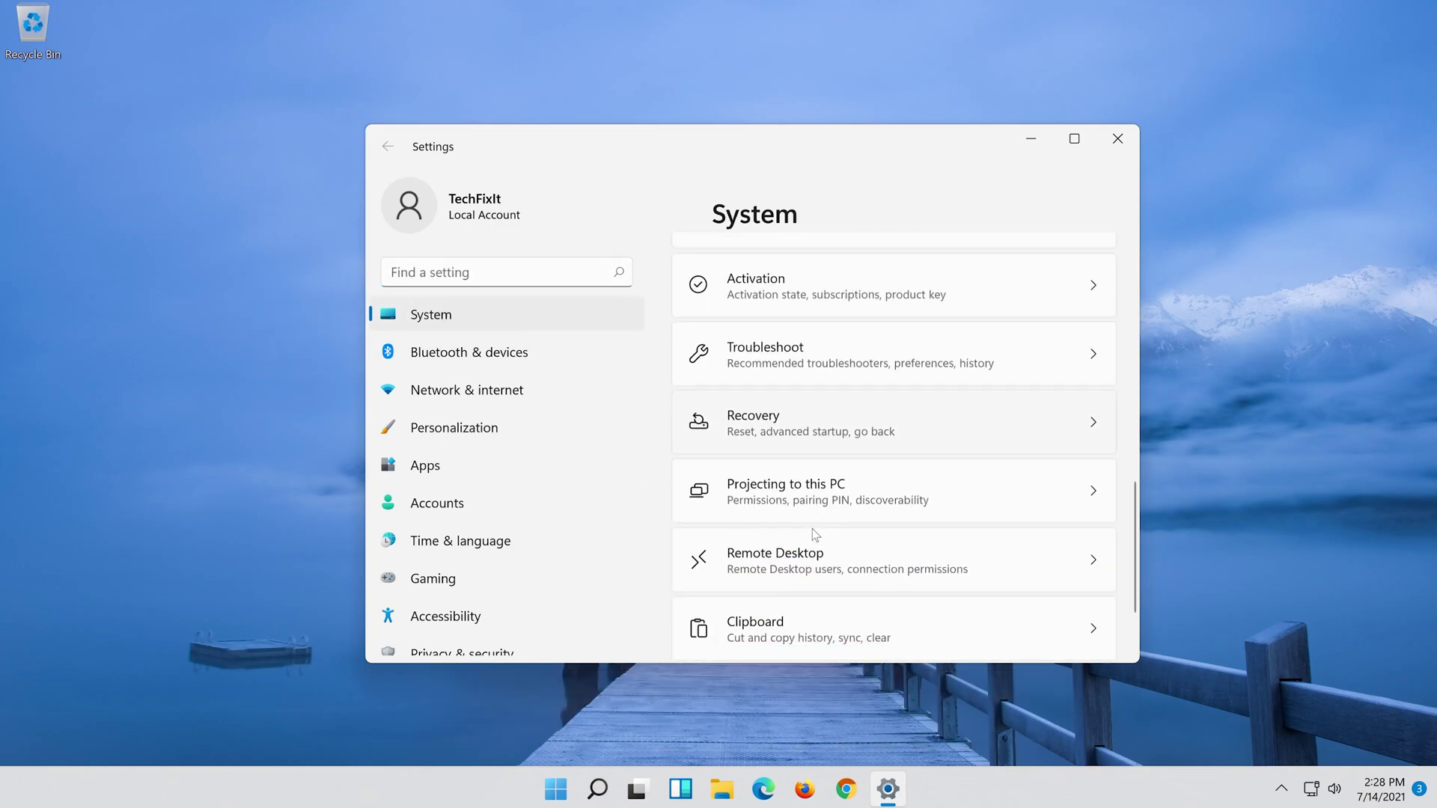
pyautogui.scroll(3, 815, 533)
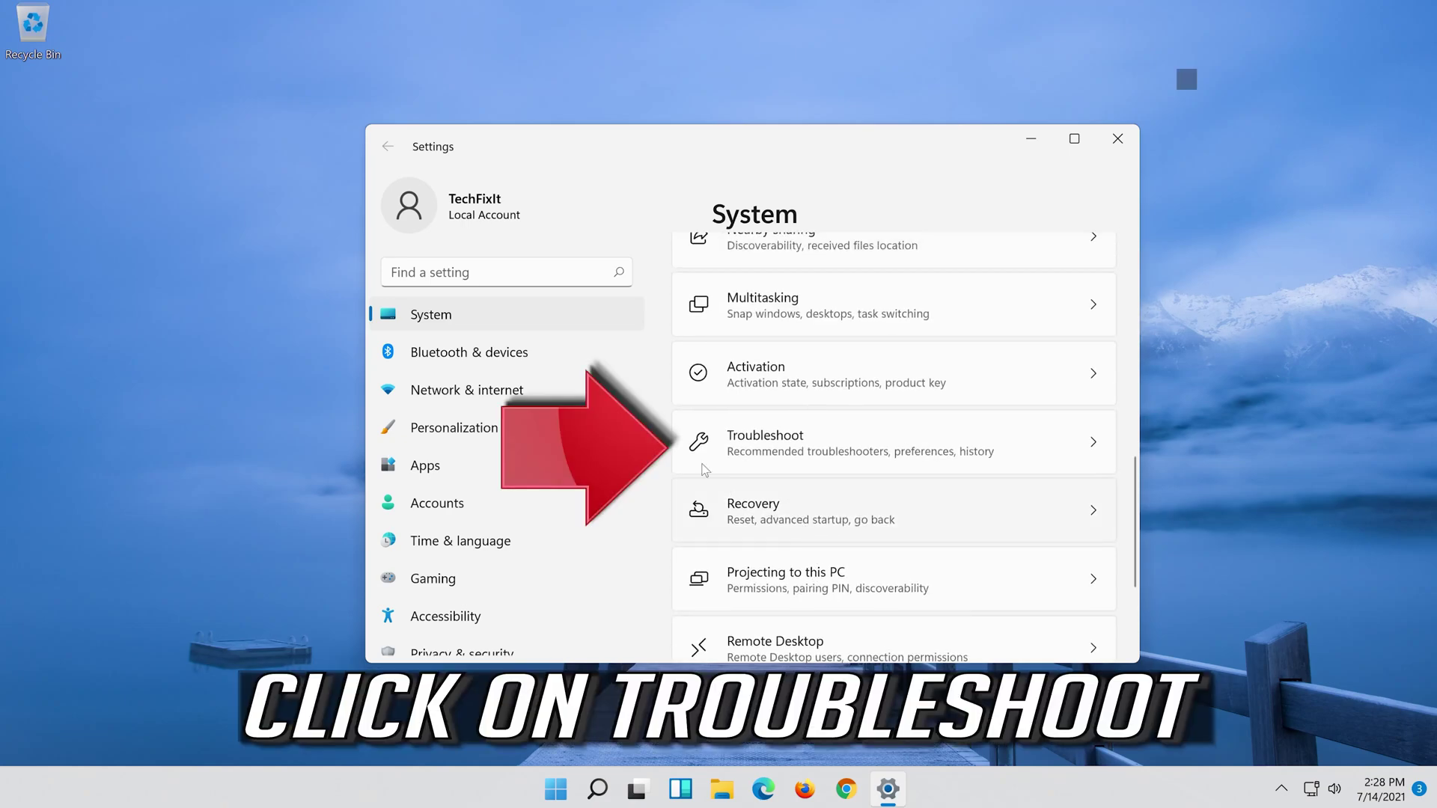
pyautogui.click(892, 449)
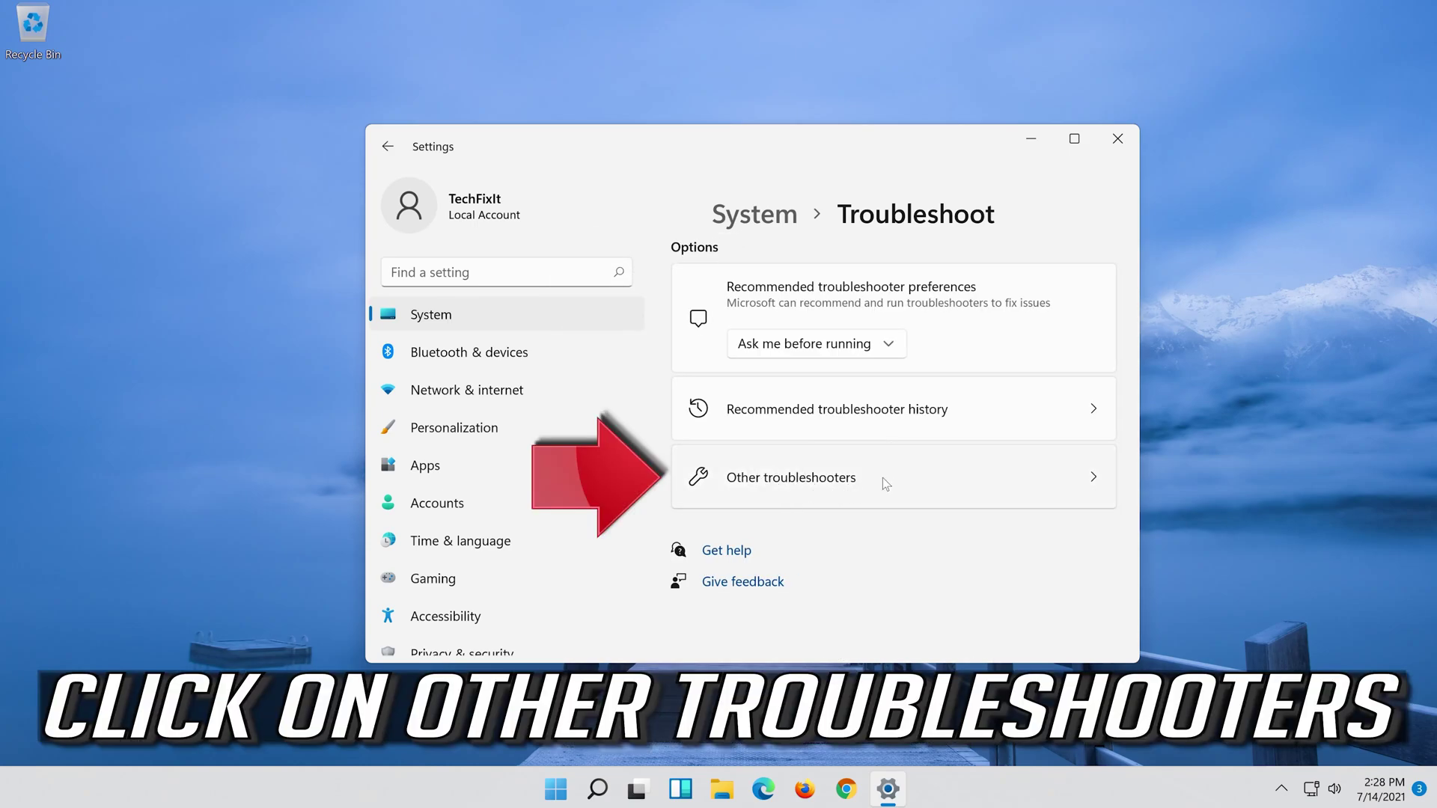
# Run the Playing Audio troubleshooter from the Other troubleshooters list.
pyautogui.click(903, 483)
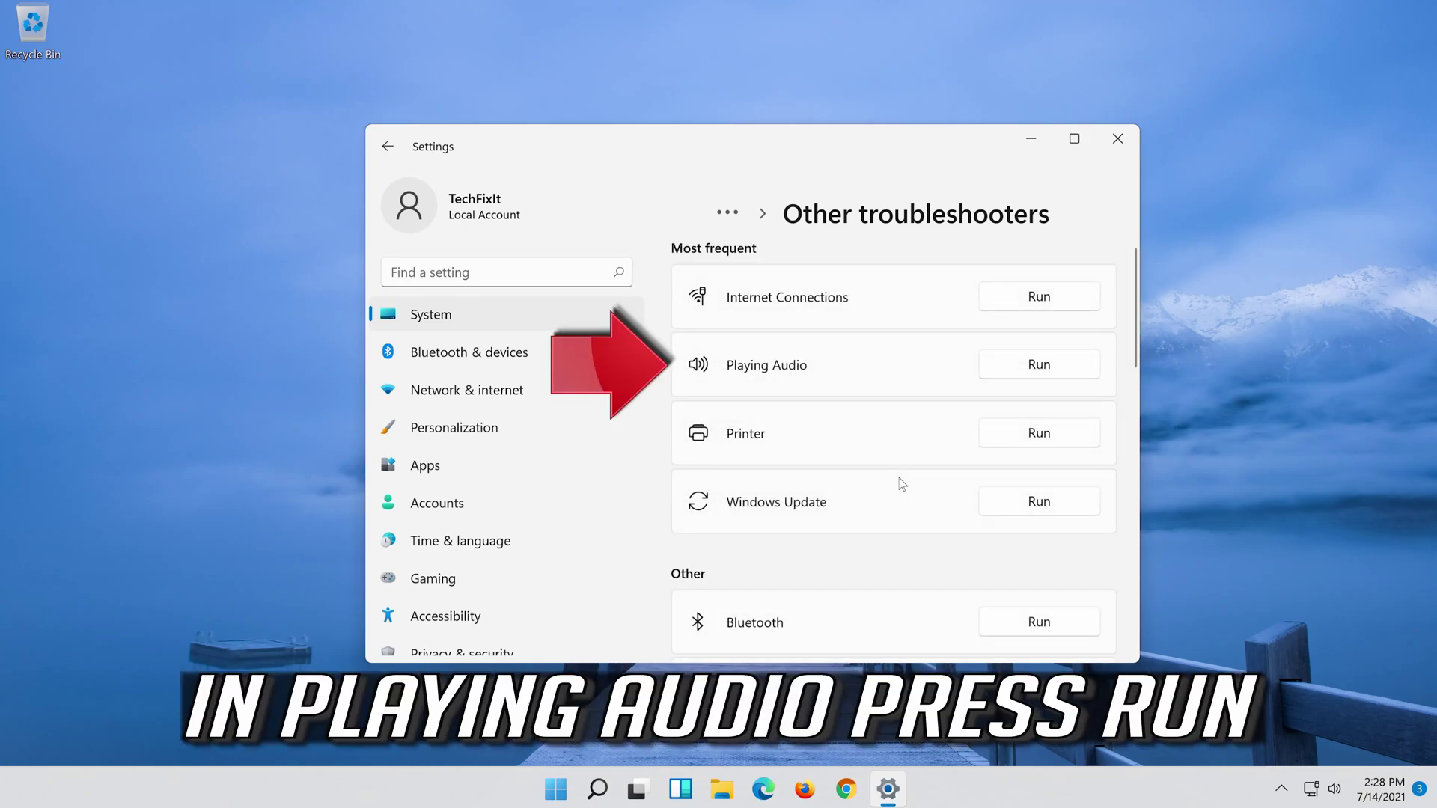
pyautogui.click(1025, 373)
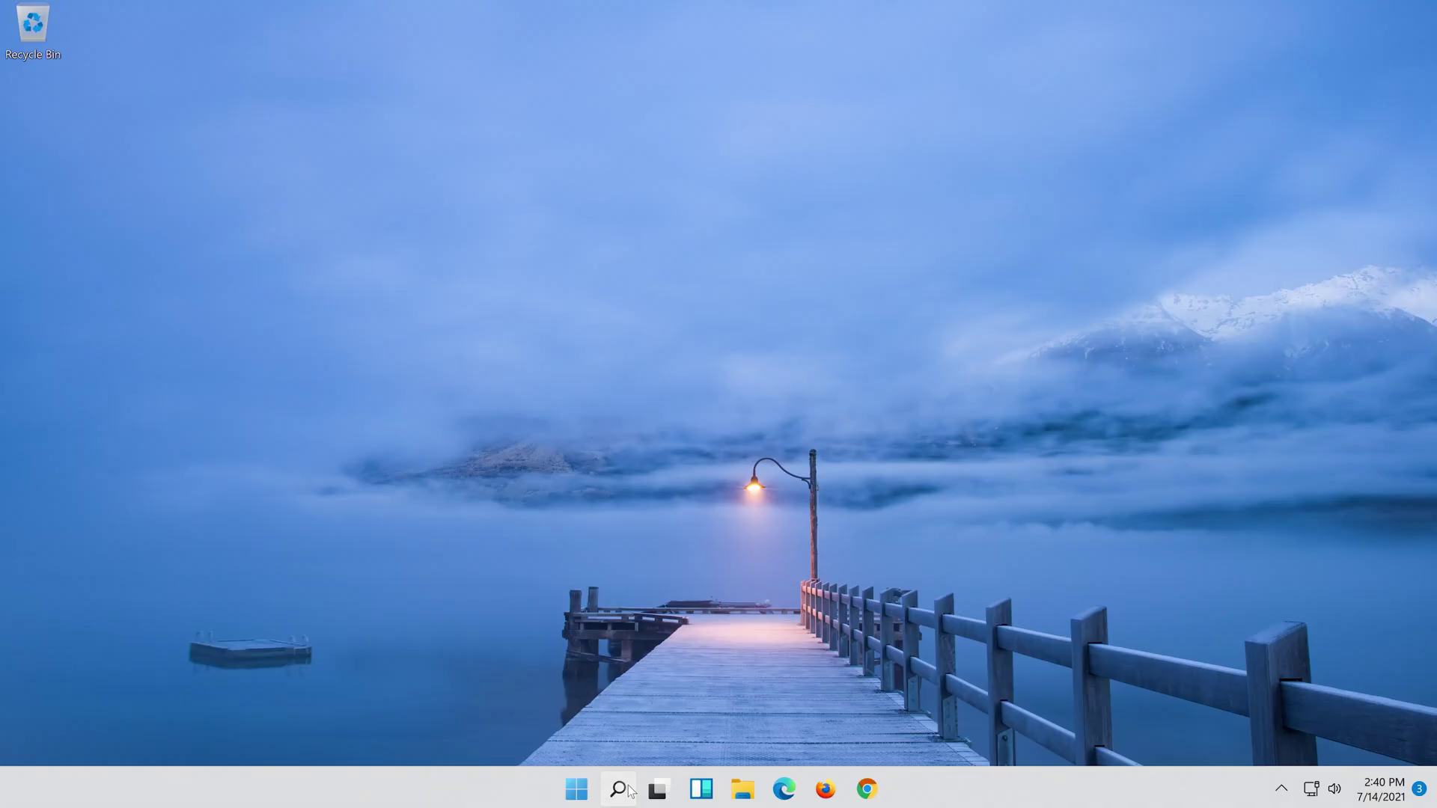
# Search for 'device manager' and launch Device Manager.
pyautogui.click(628, 790)
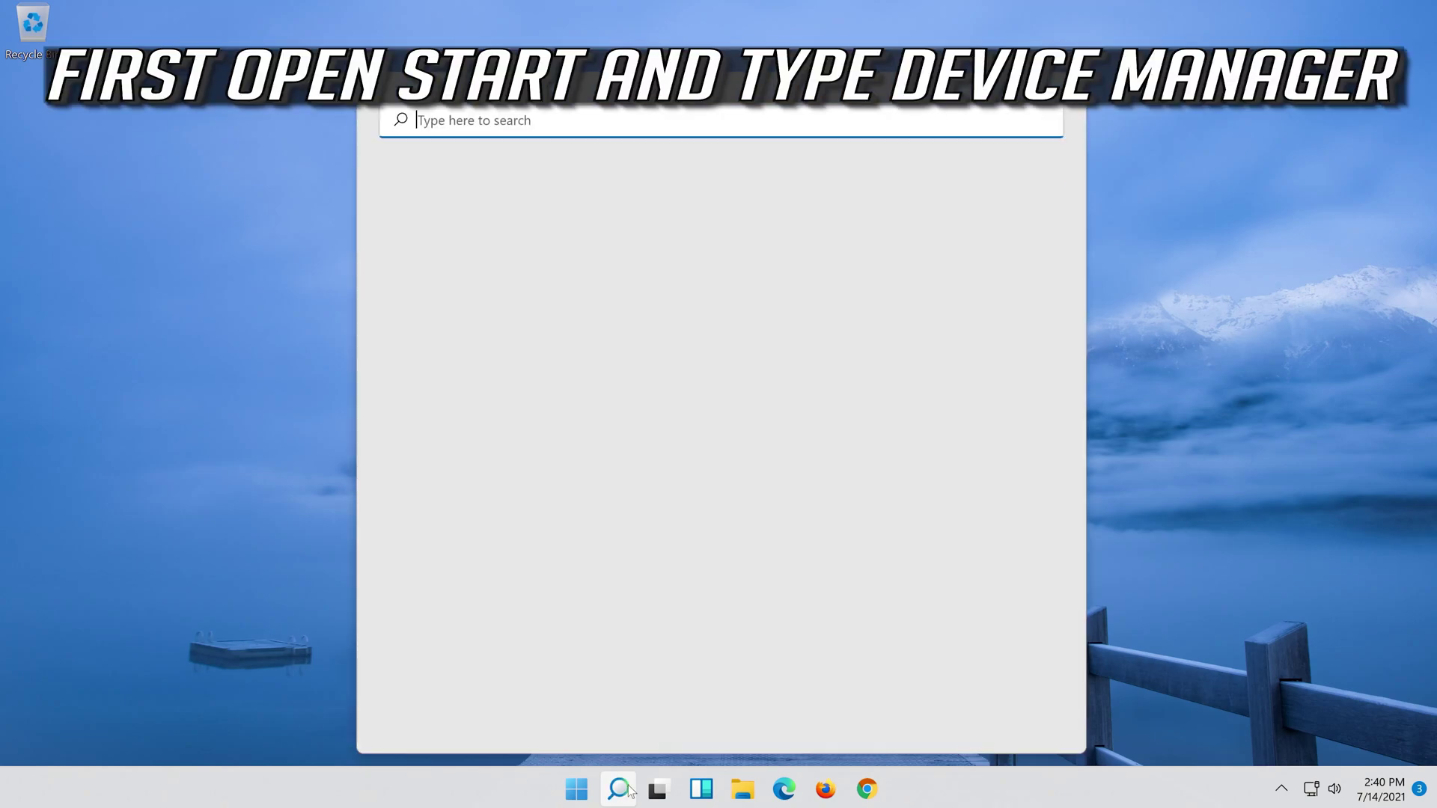
pyautogui.write('dev')
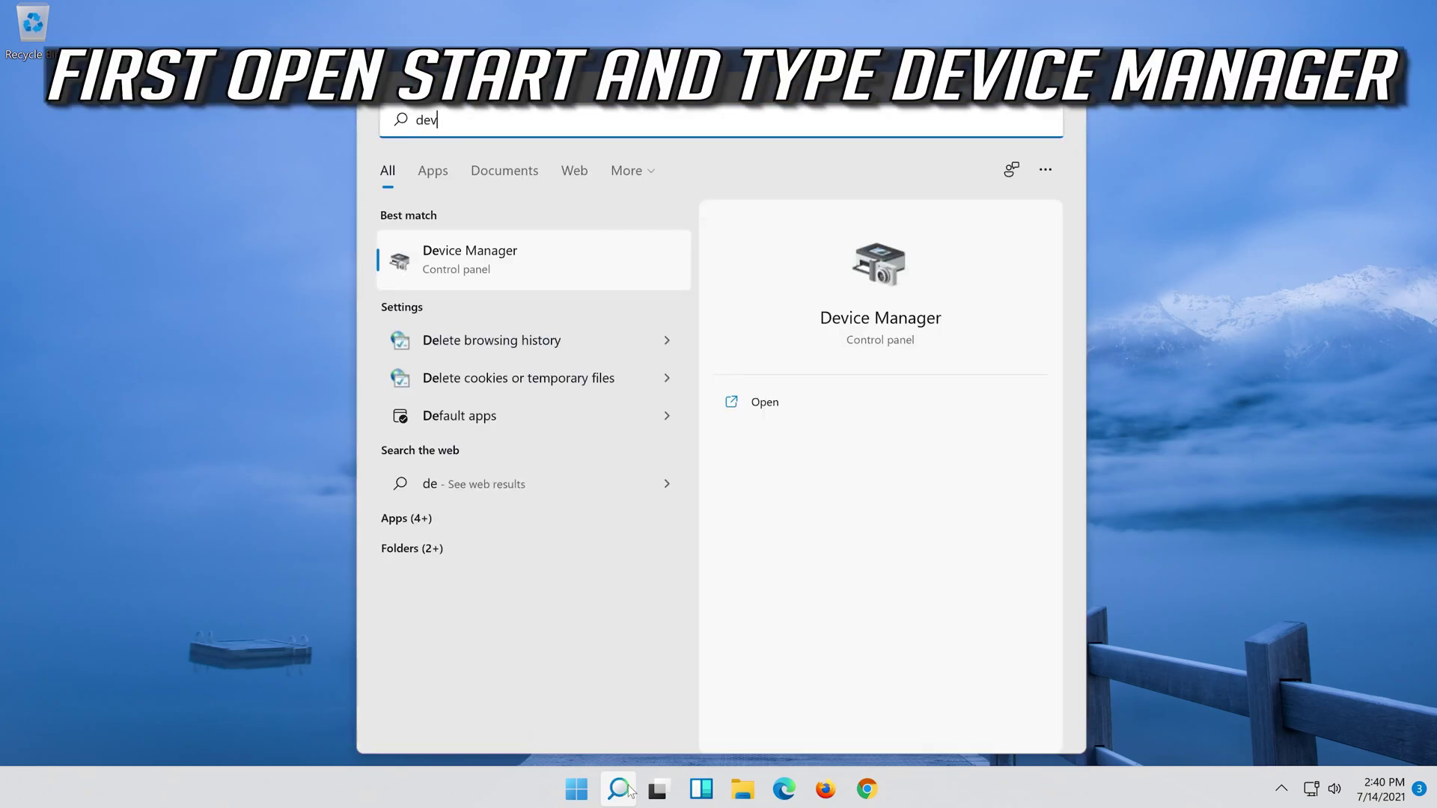
pyautogui.write('ice ma')
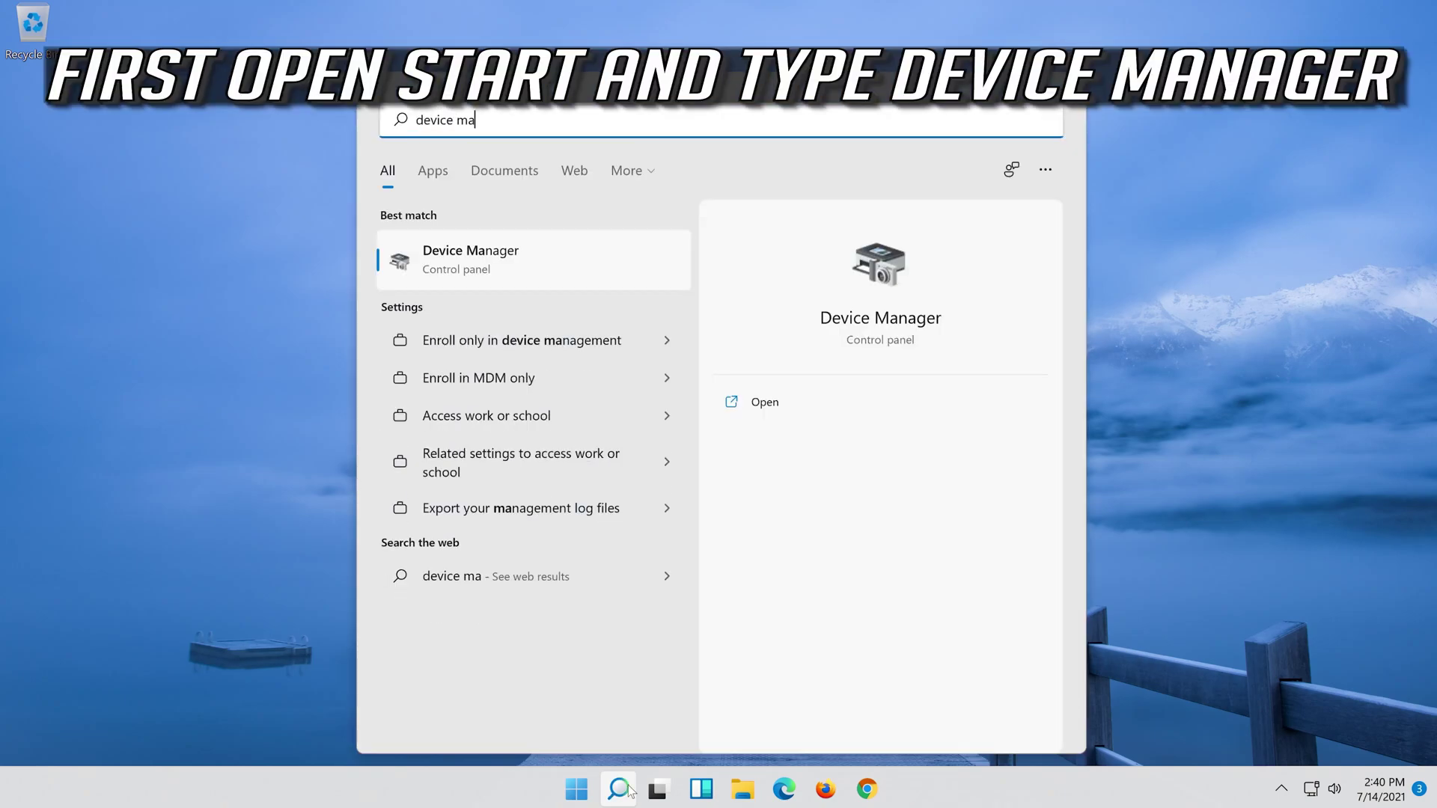
pyautogui.write('nager')
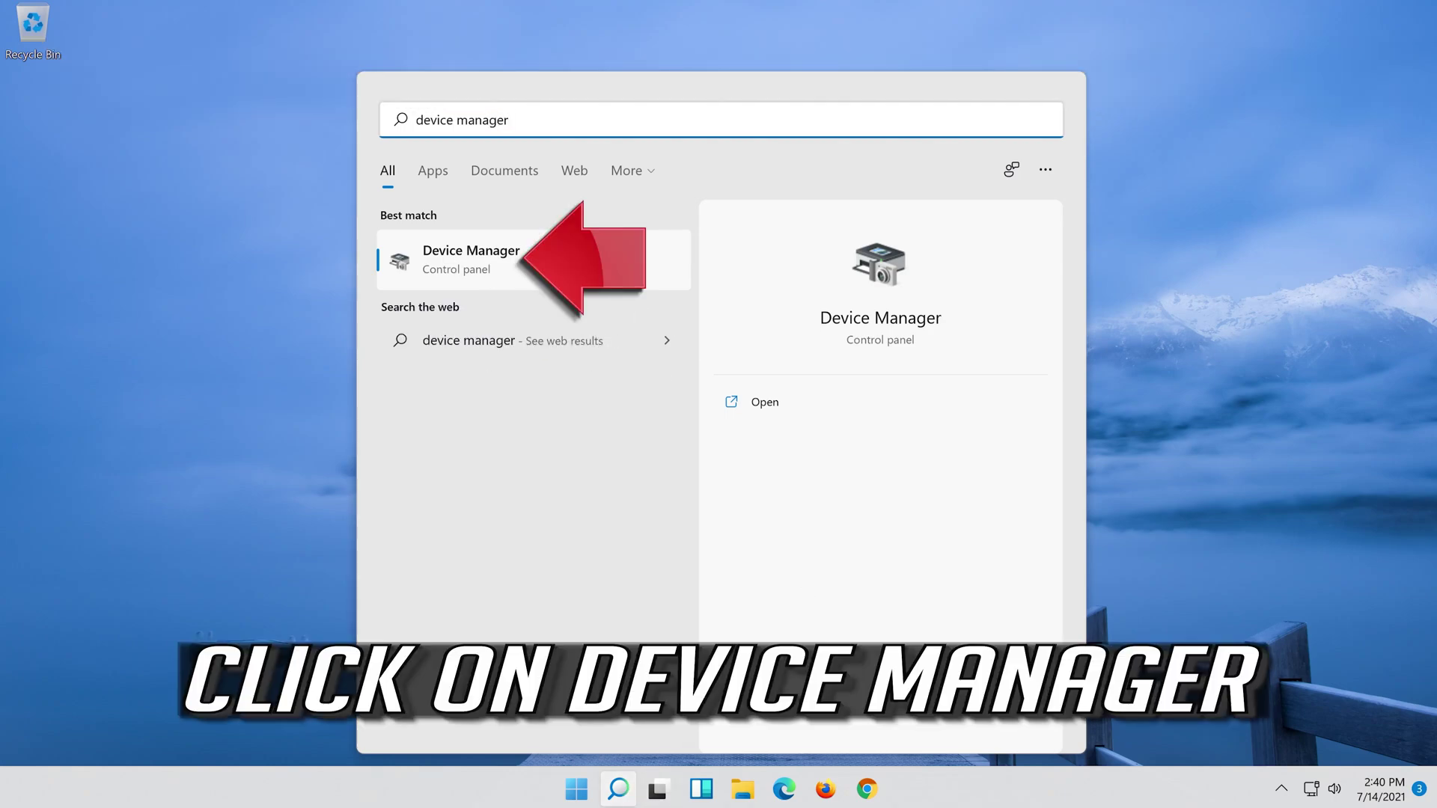
pyautogui.click(595, 266)
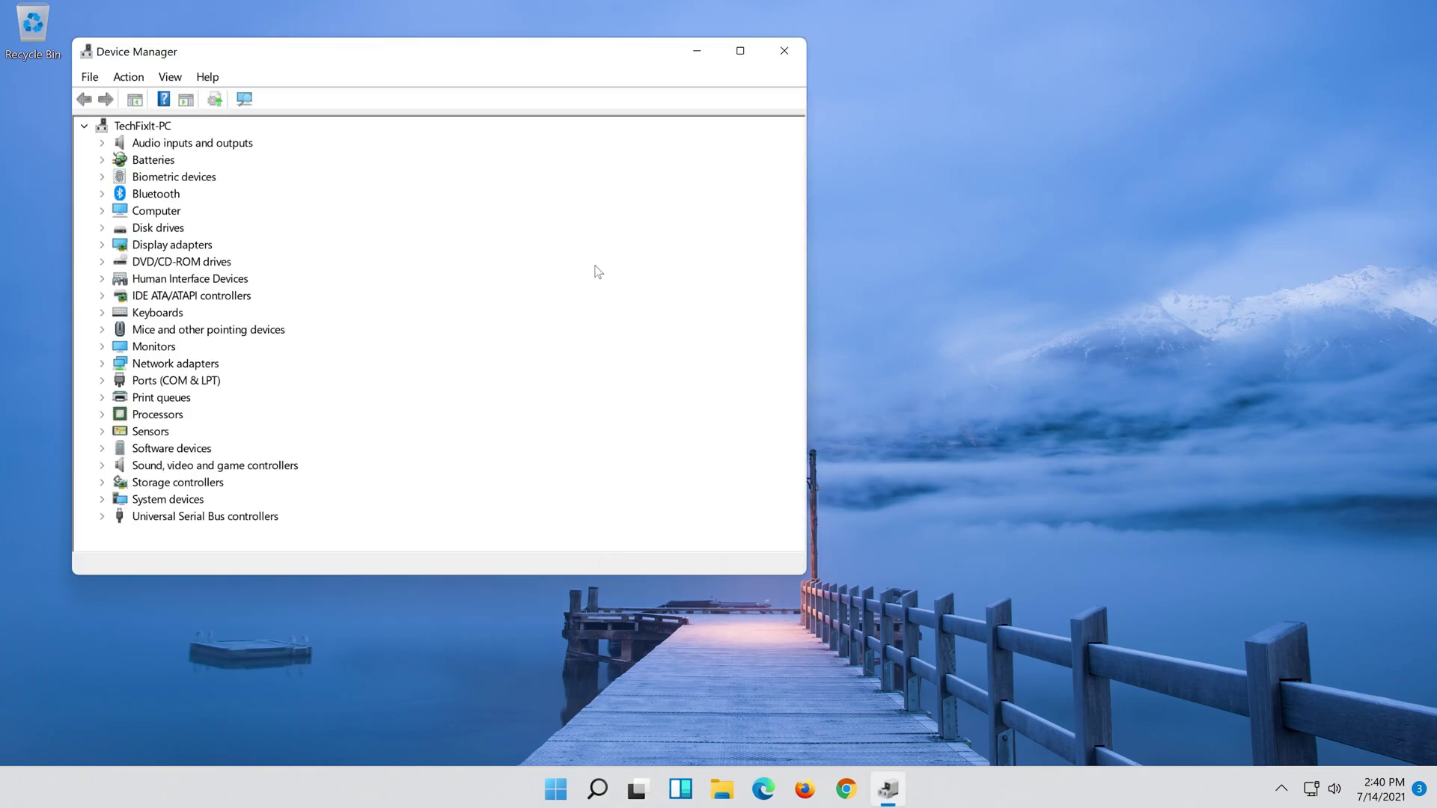
# Open Properties for High Definition Audio Device under Sound, video and game controllers.
pyautogui.moveTo(456, 56); pyautogui.dragTo(806, 73)
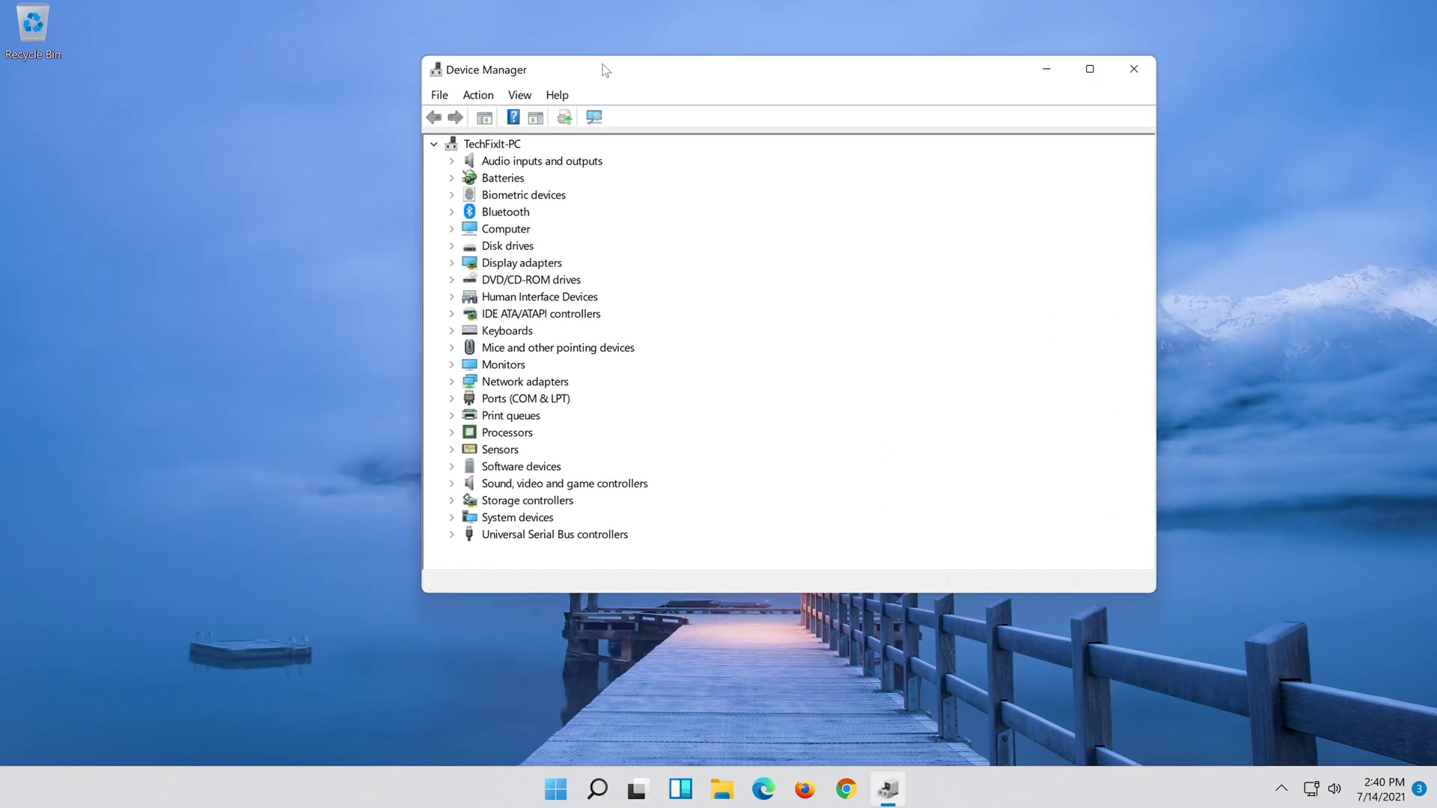
pyautogui.click(452, 483)
pyautogui.click(492, 503)
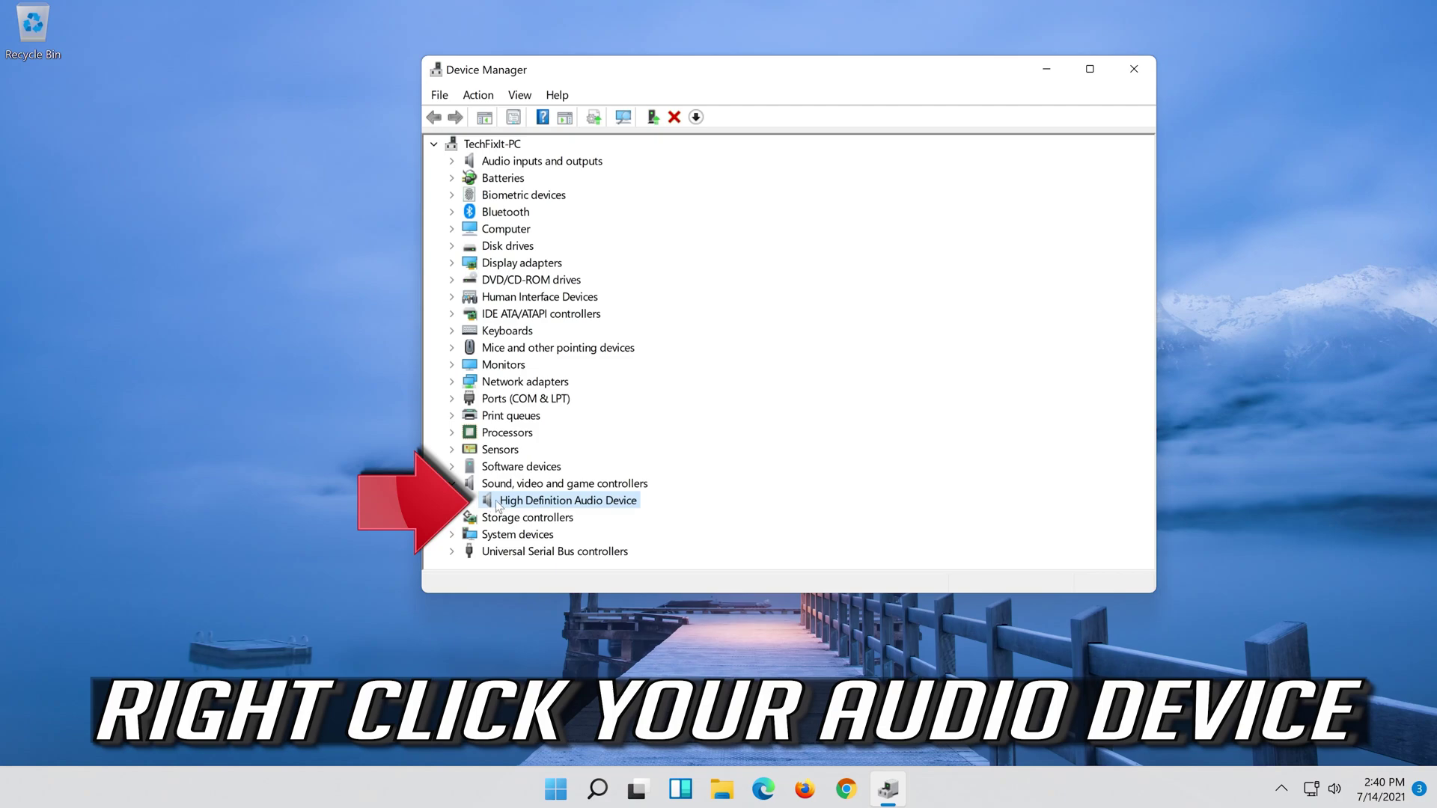
pyautogui.rightClick(600, 504)
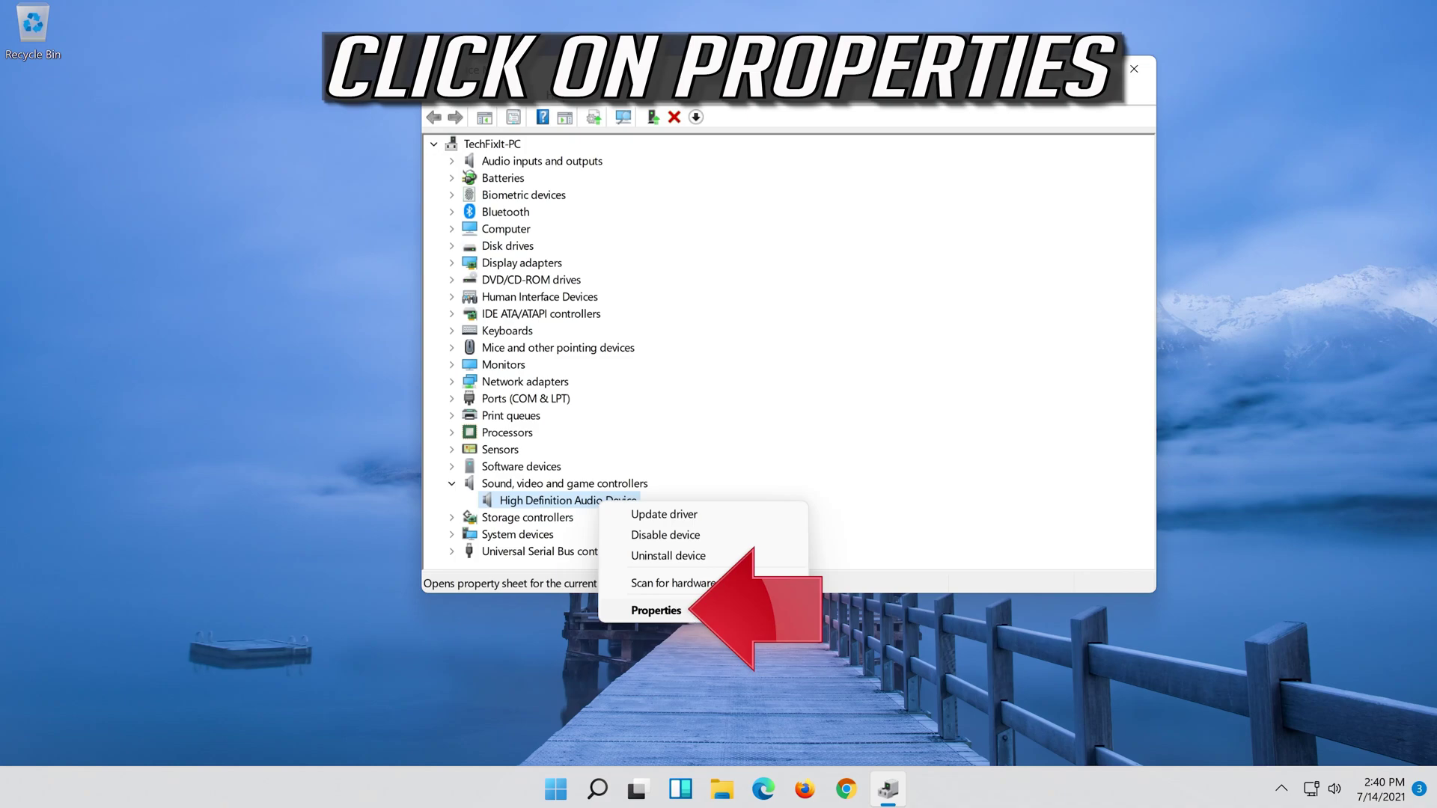
pyautogui.click(702, 611)
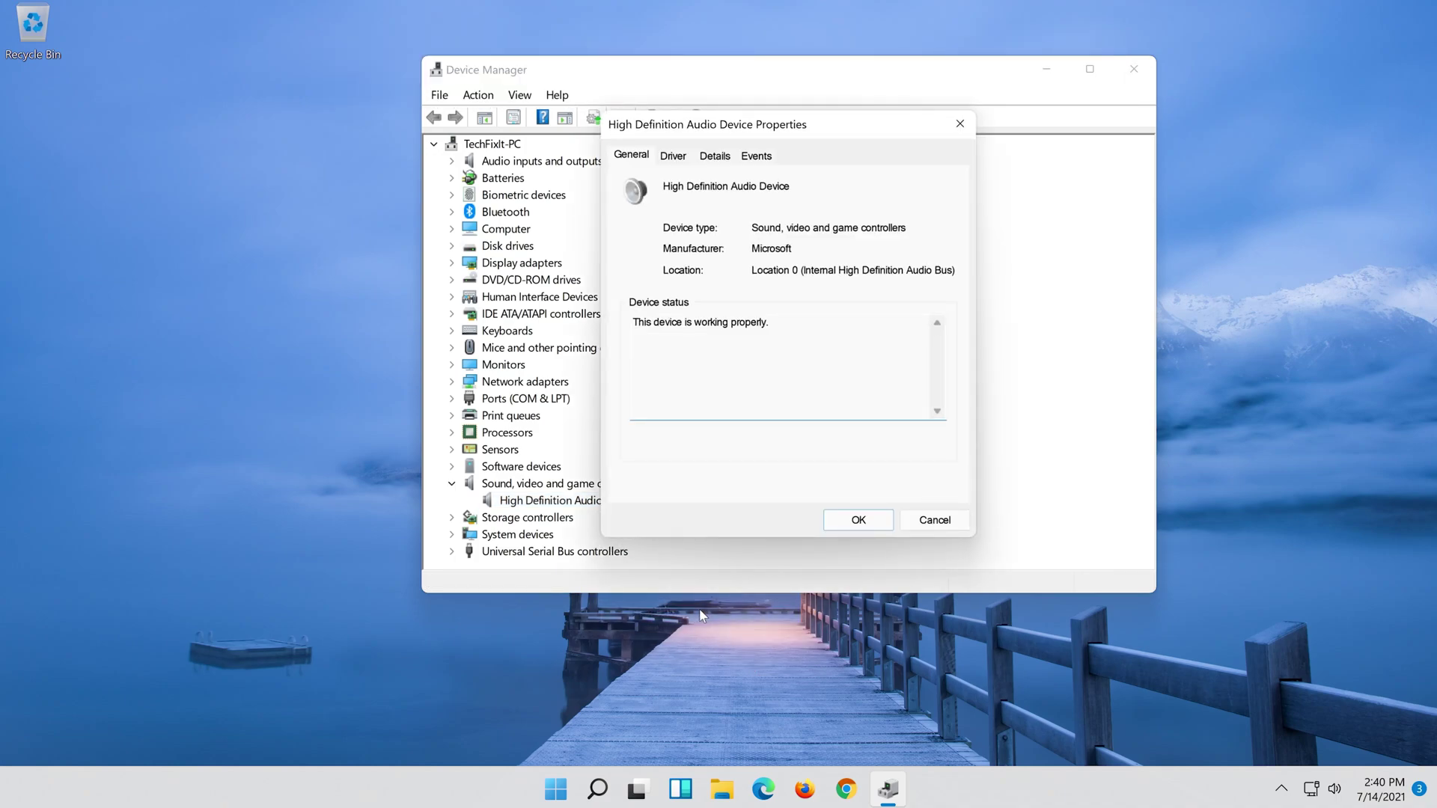
# From the Driver tab, search automatically for a newer High Definition Audio Device driver.
pyautogui.click(674, 156)
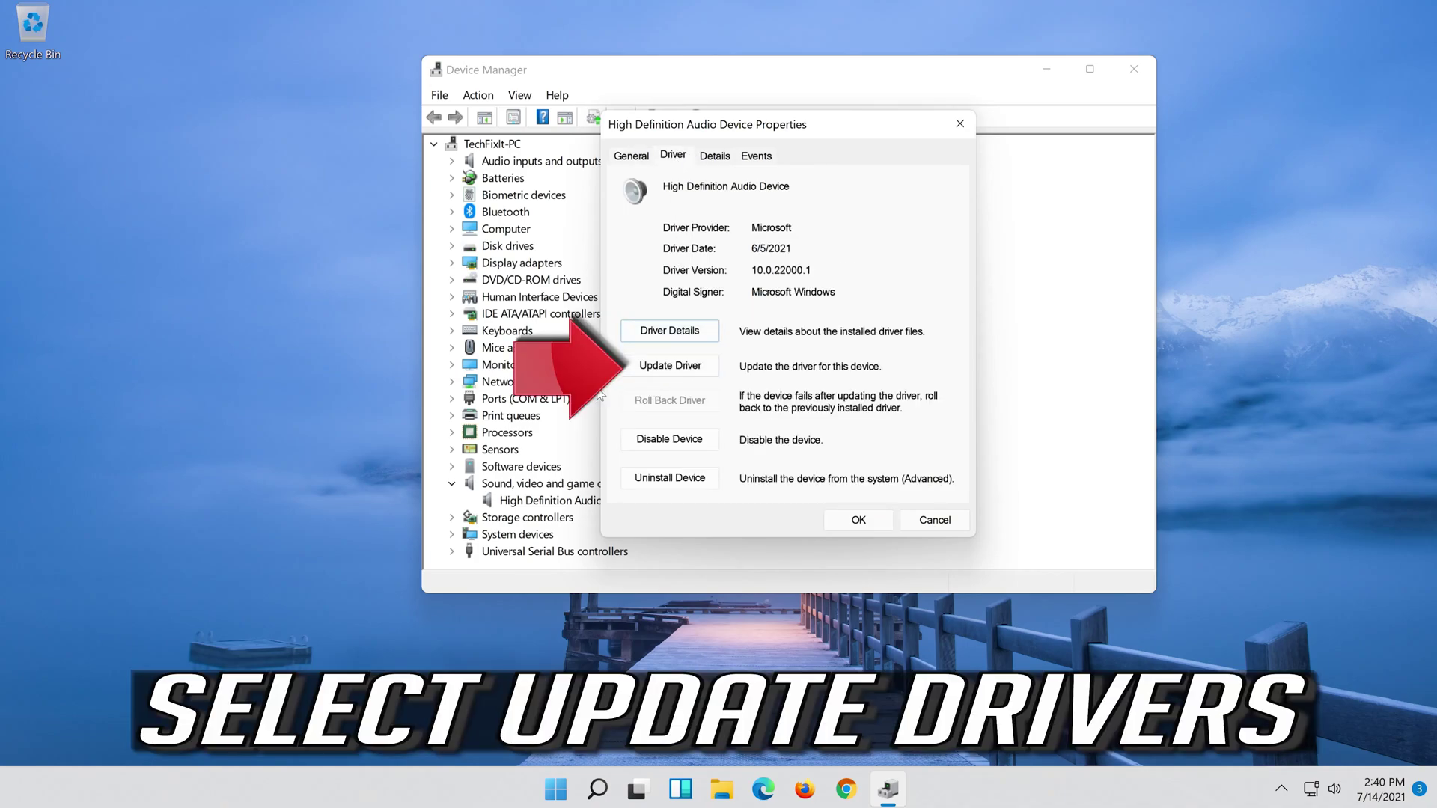
pyautogui.click(670, 367)
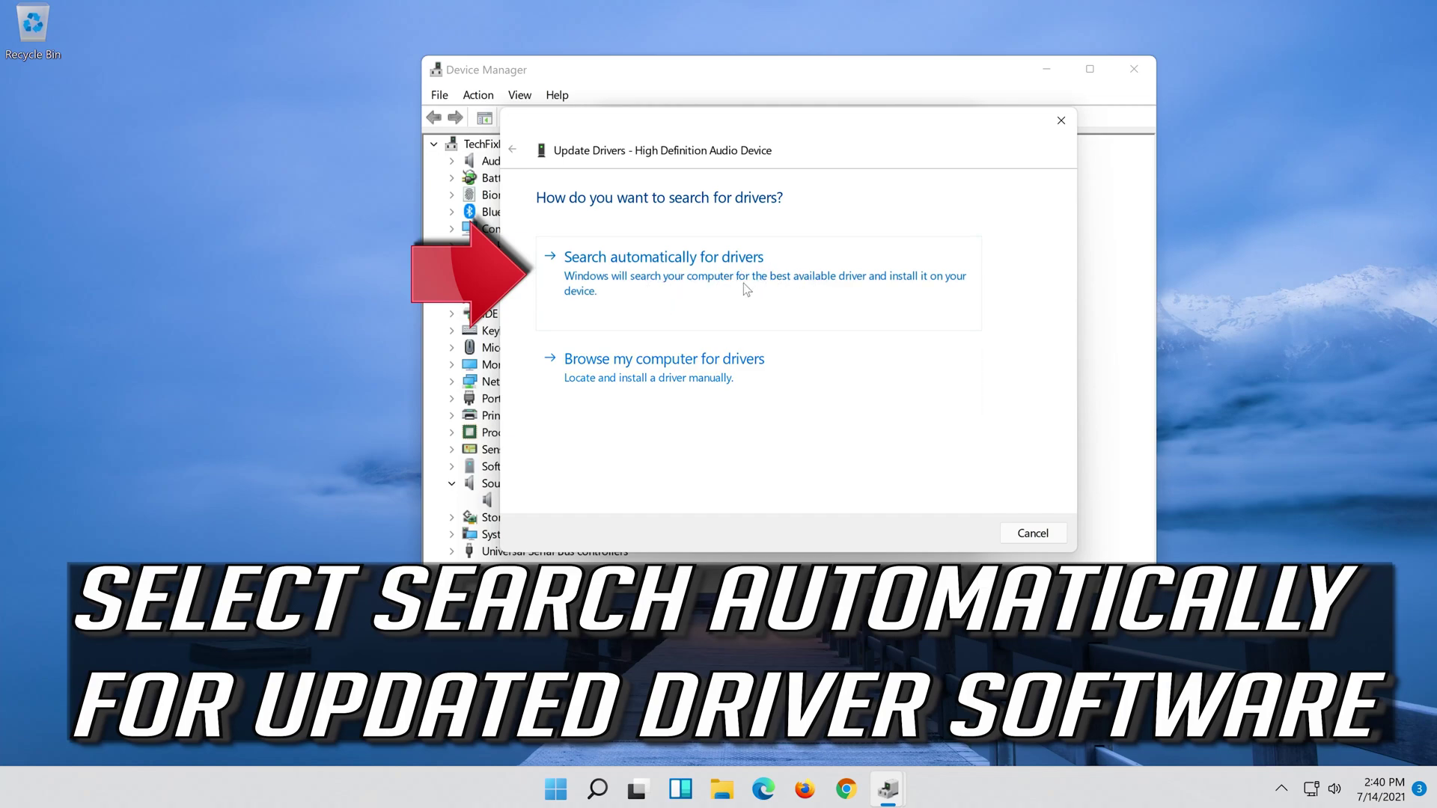
pyautogui.click(787, 288)
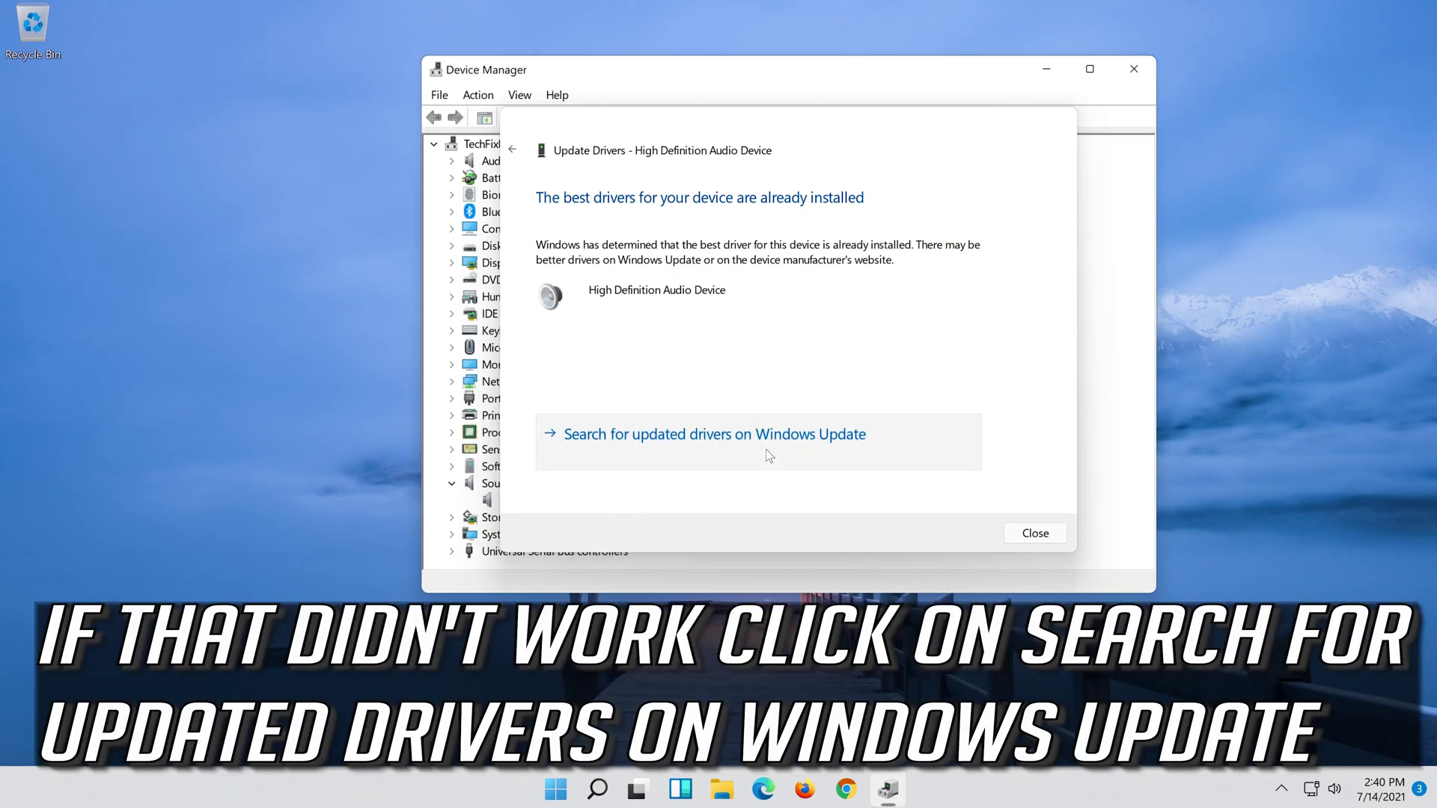
# Close the driver wizard and check for updates on the Windows Update page.
pyautogui.press('Escape')
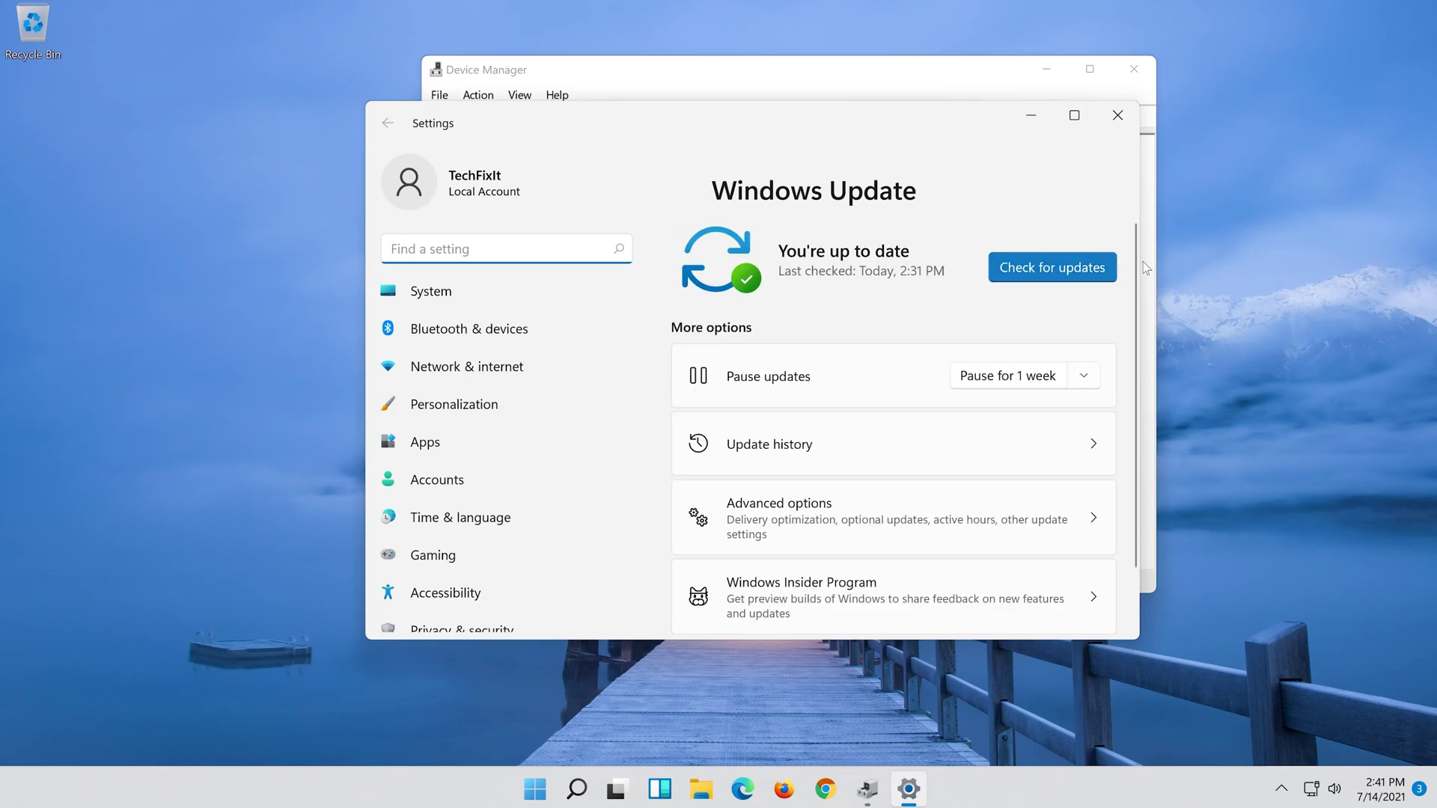
pyautogui.click(1046, 267)
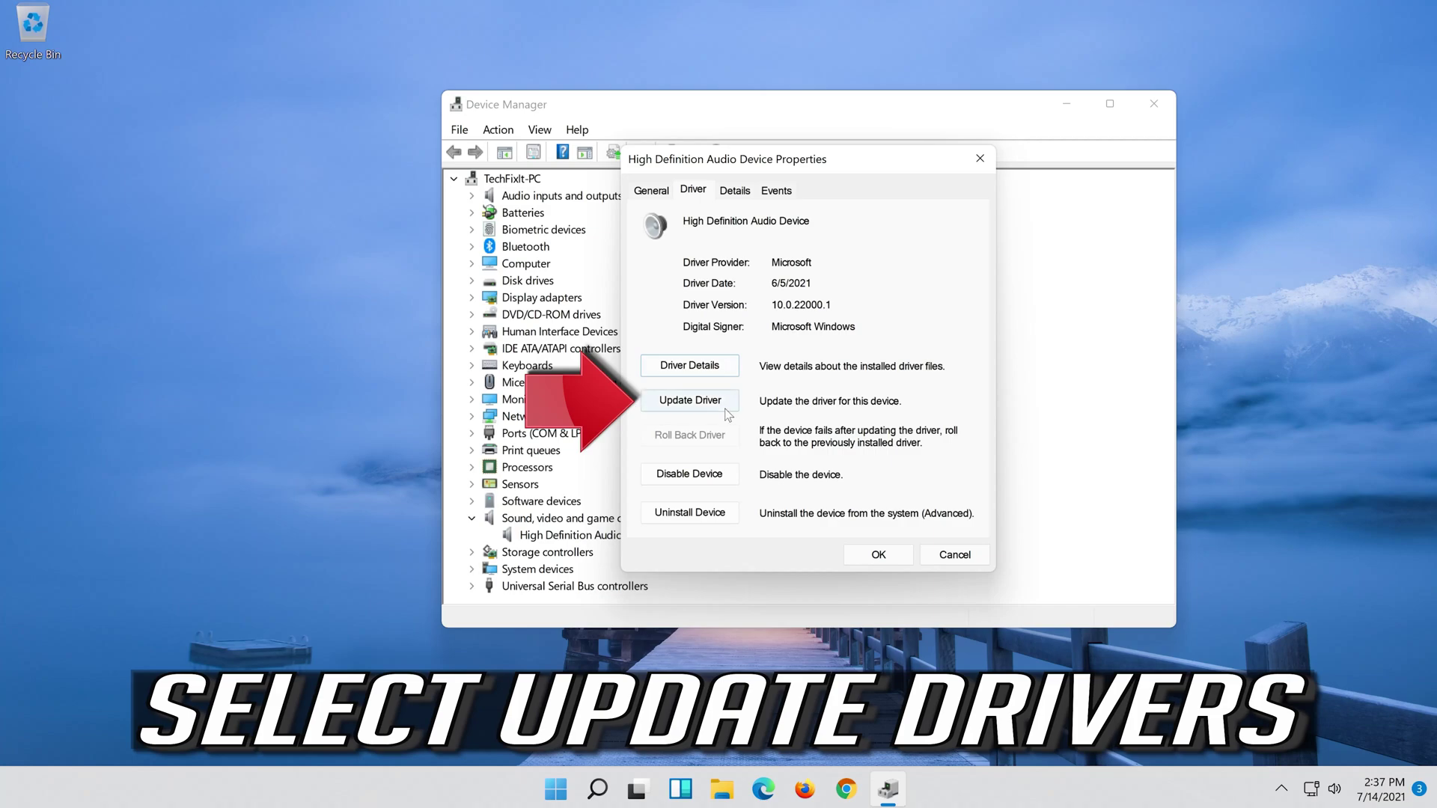
# Browse this computer's driver list and pick the High Definition Audio Device driver to install.
pyautogui.click(694, 410)
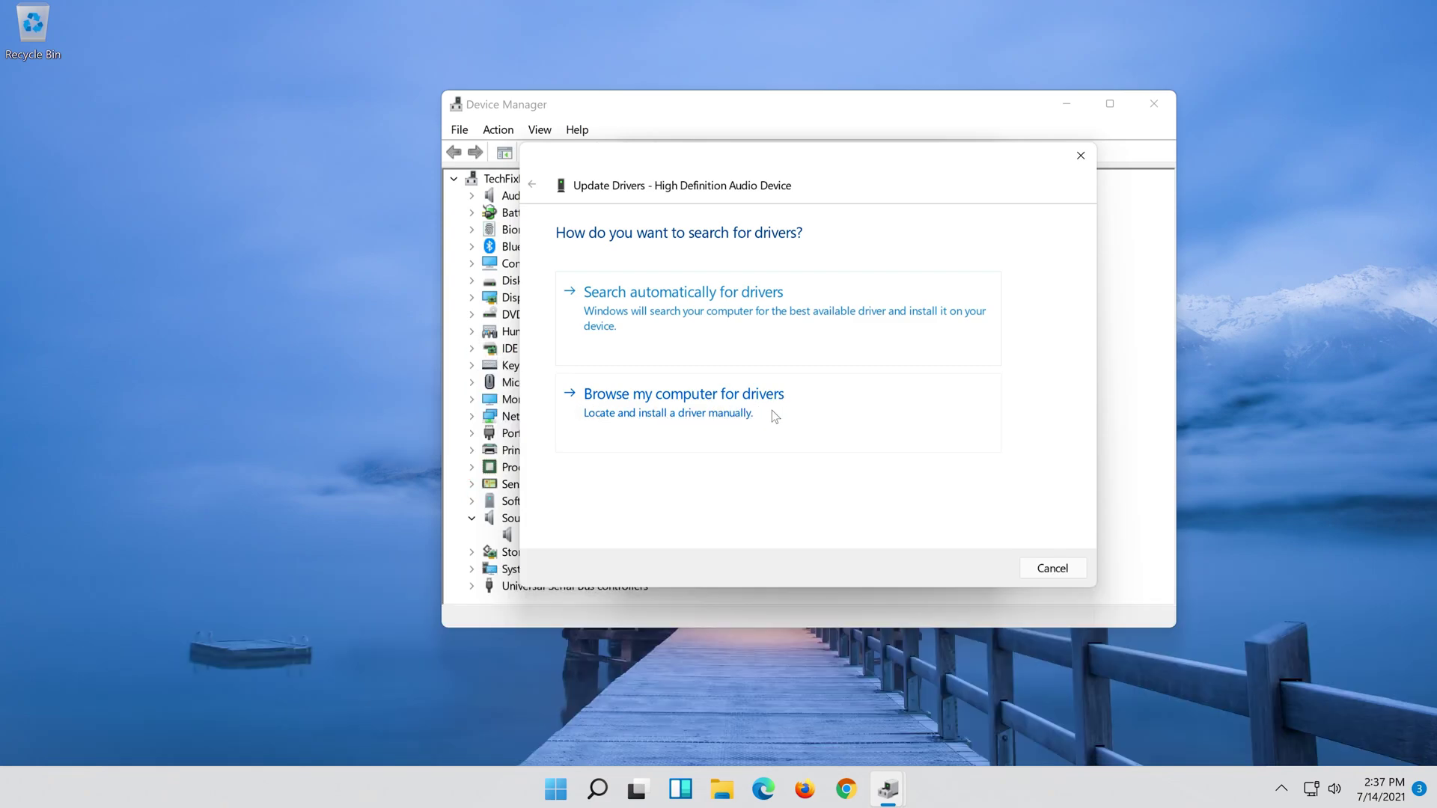
pyautogui.click(771, 410)
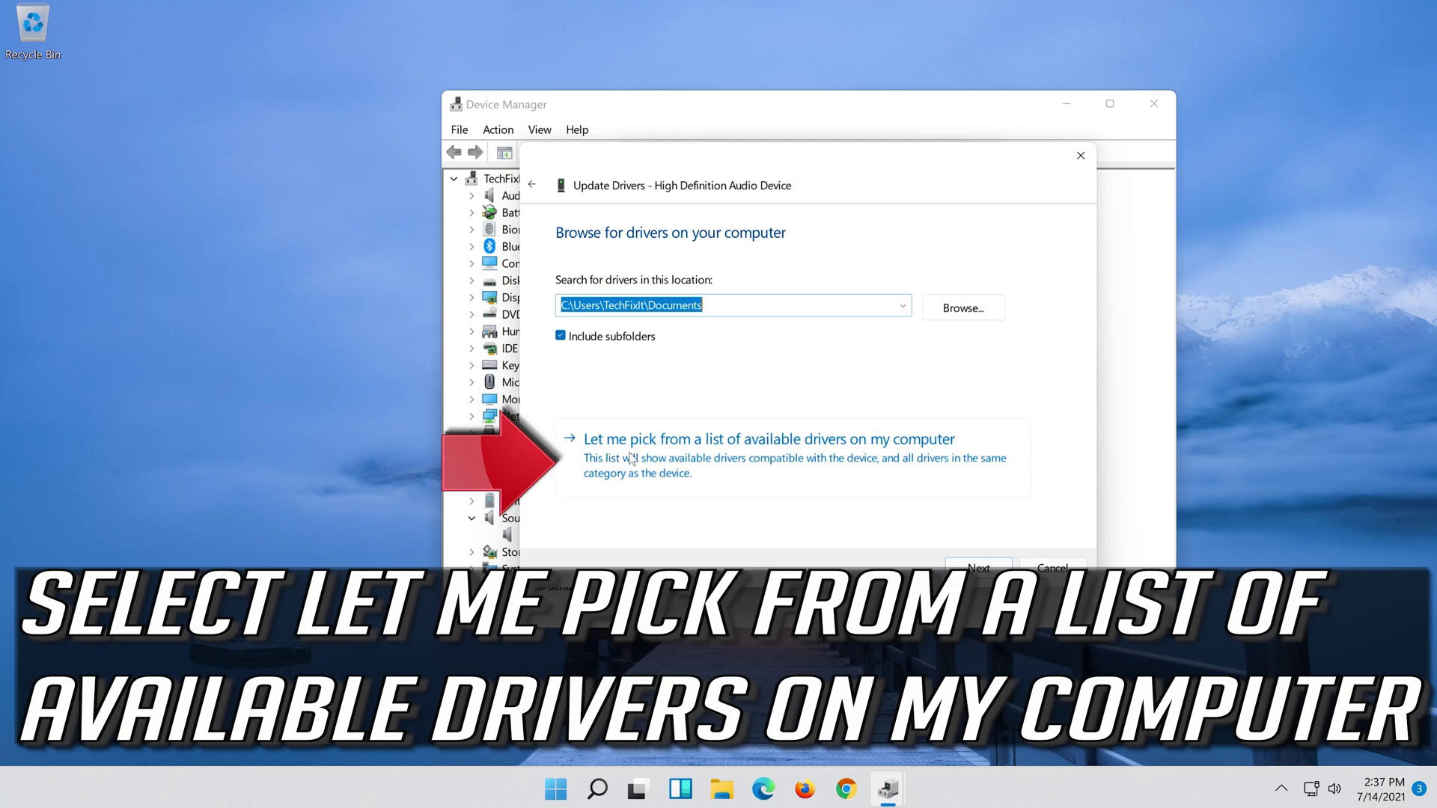
pyautogui.click(702, 470)
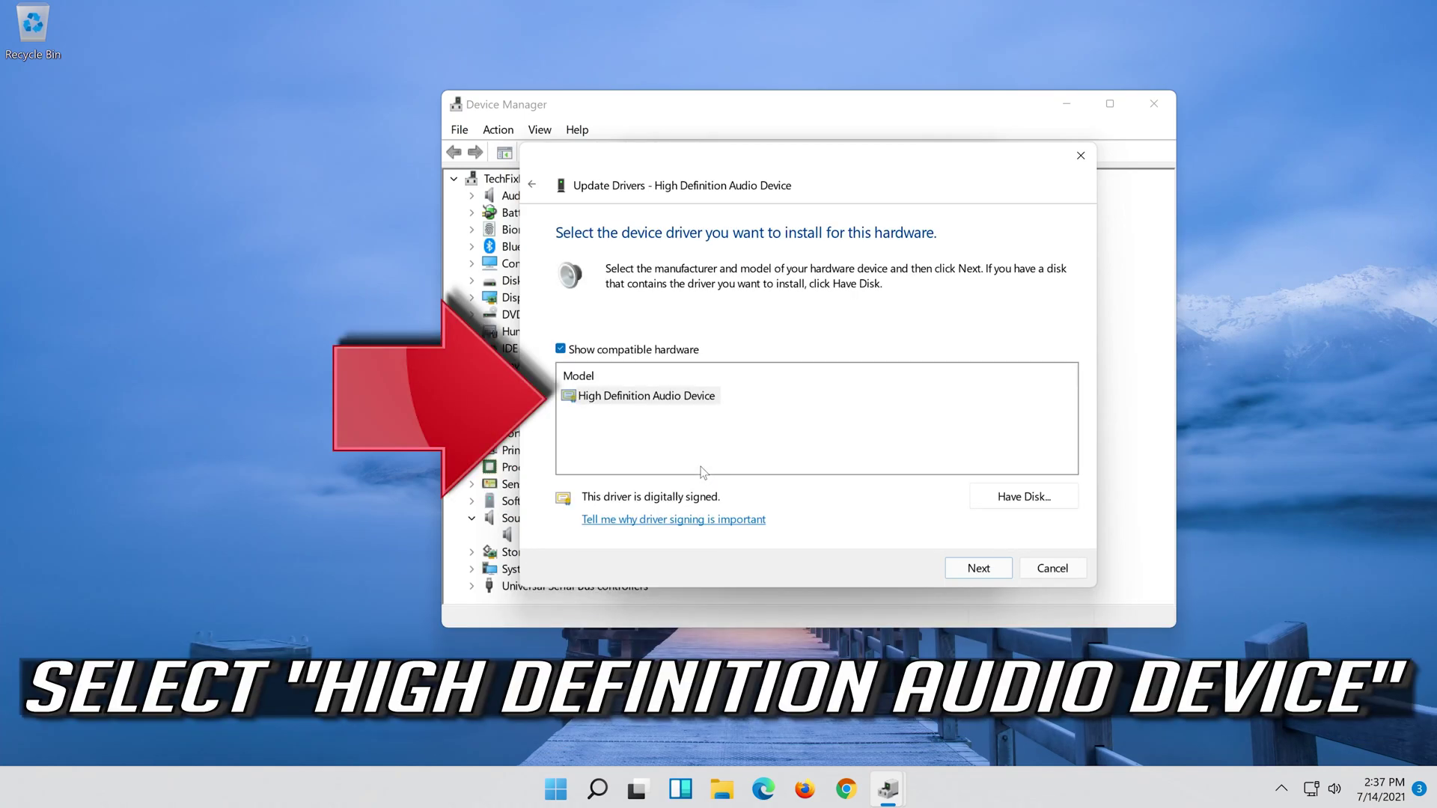
pyautogui.click(675, 396)
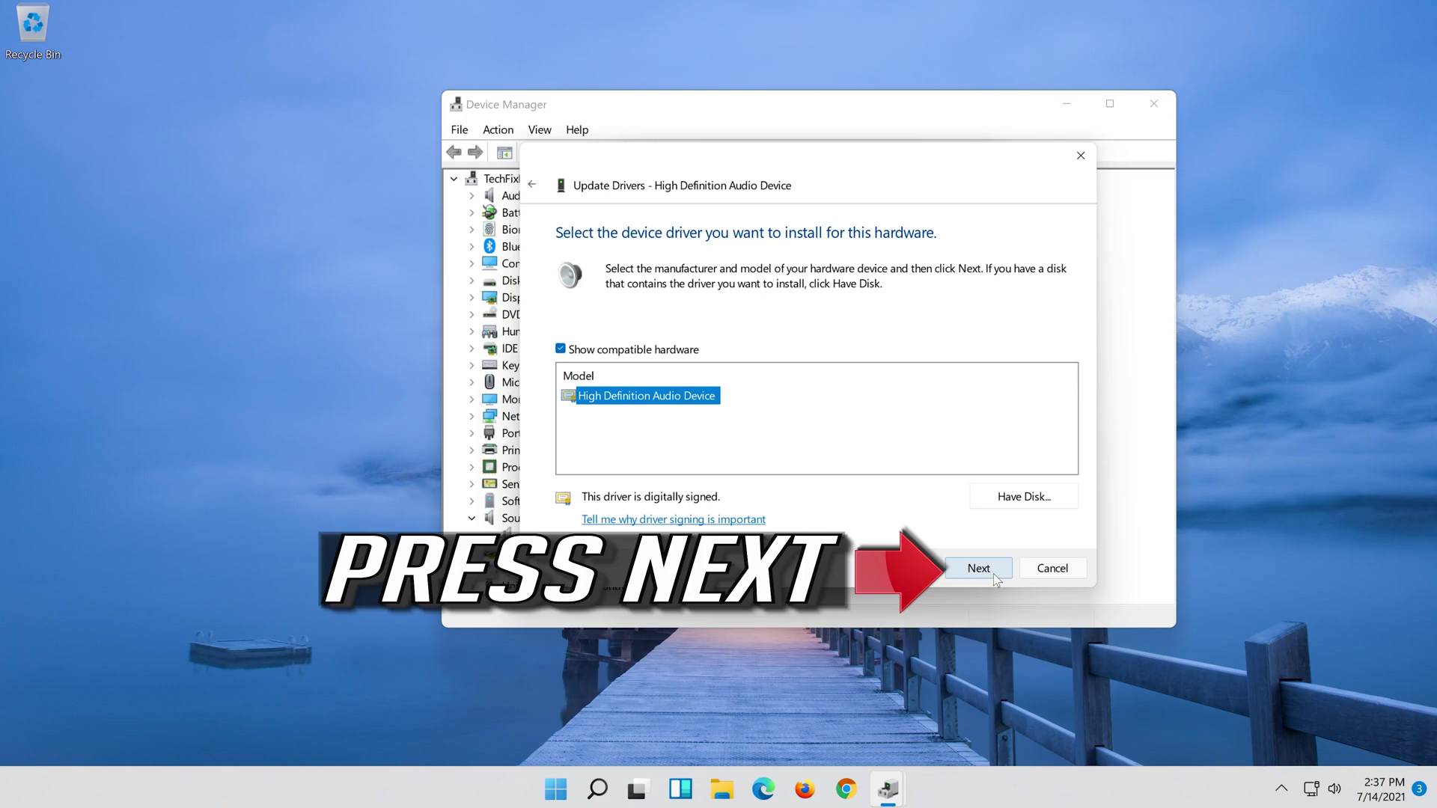
pyautogui.click(978, 569)
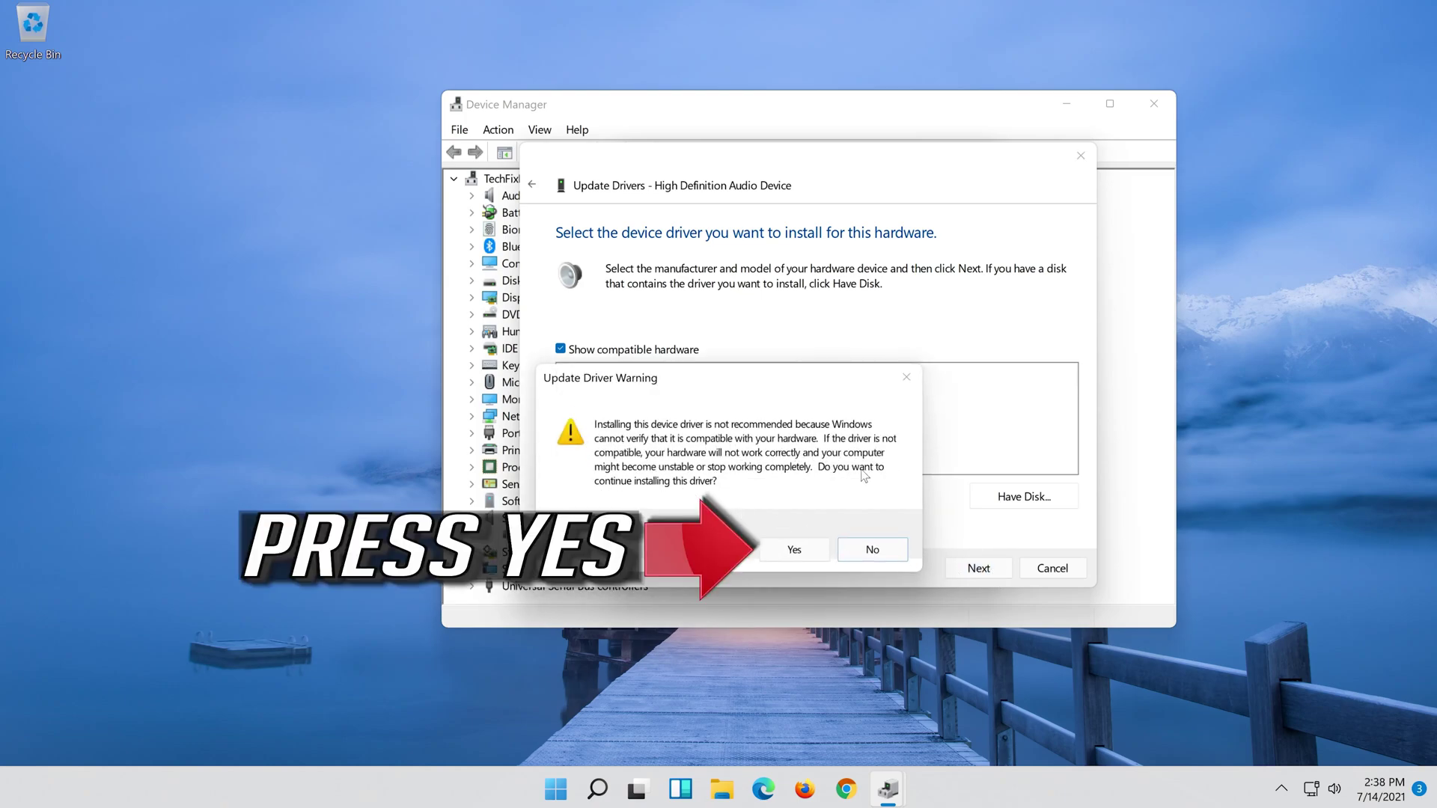
# Accept the unverified-driver warning, close the success and Properties windows, and restart.
pyautogui.click(794, 550)
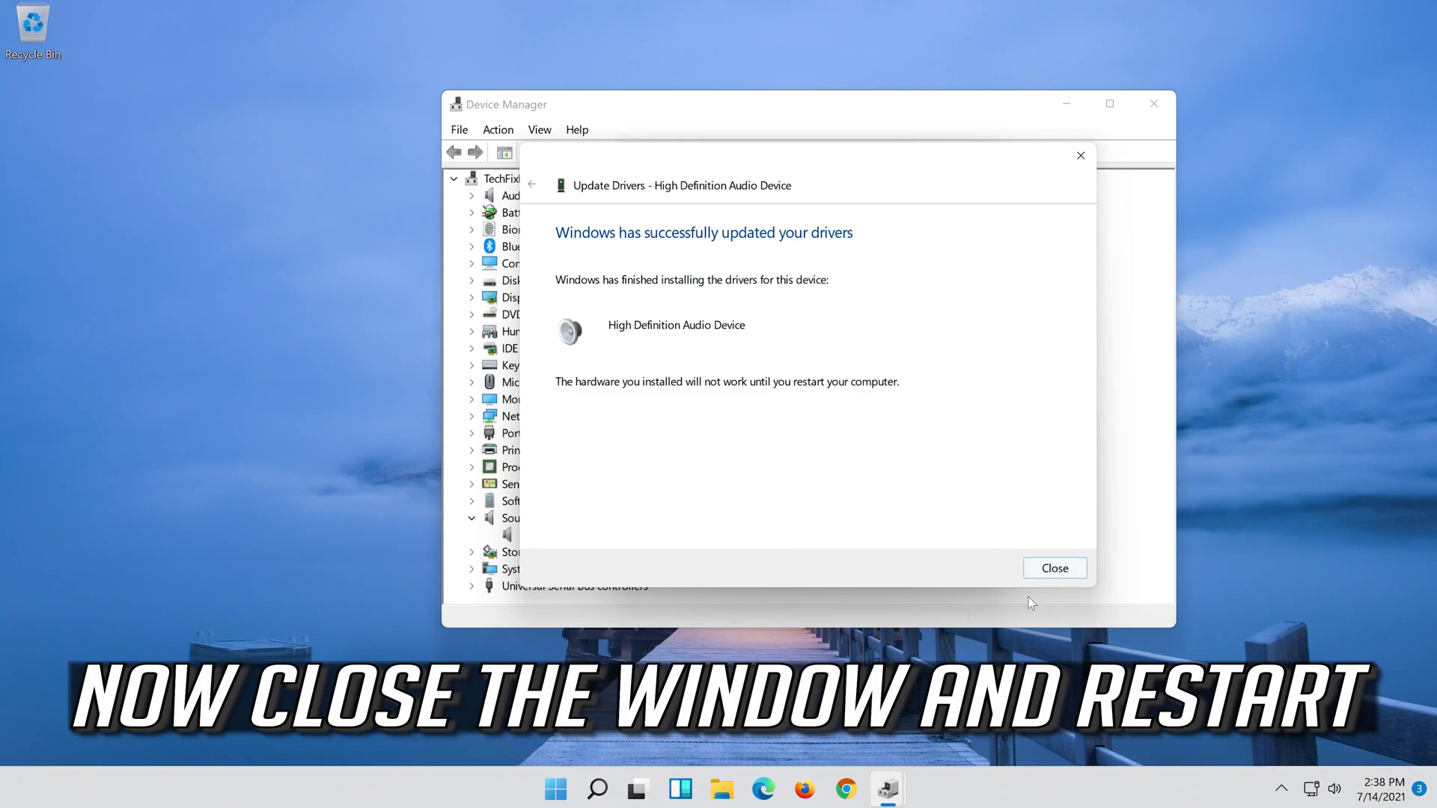
pyautogui.click(1056, 568)
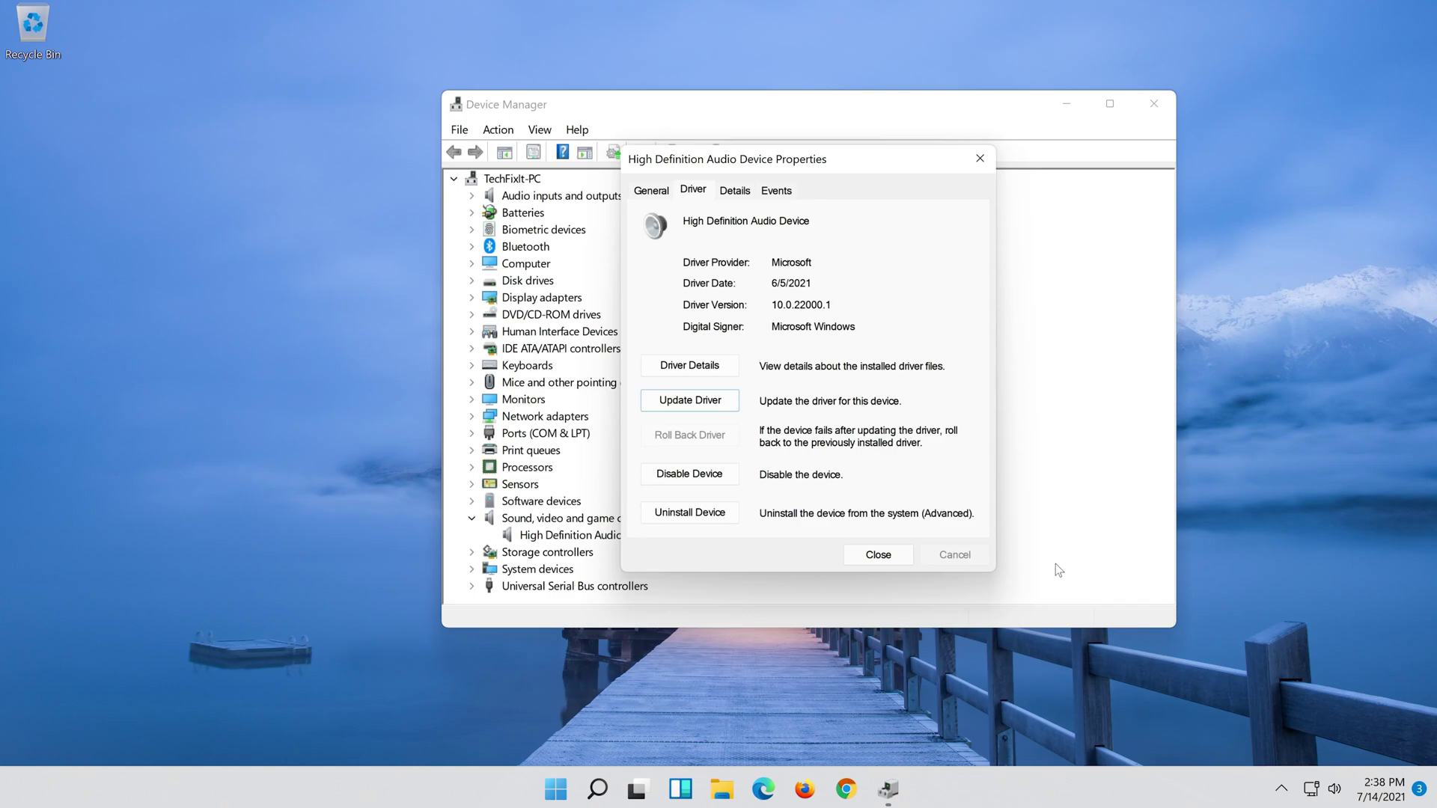
pyautogui.click(878, 558)
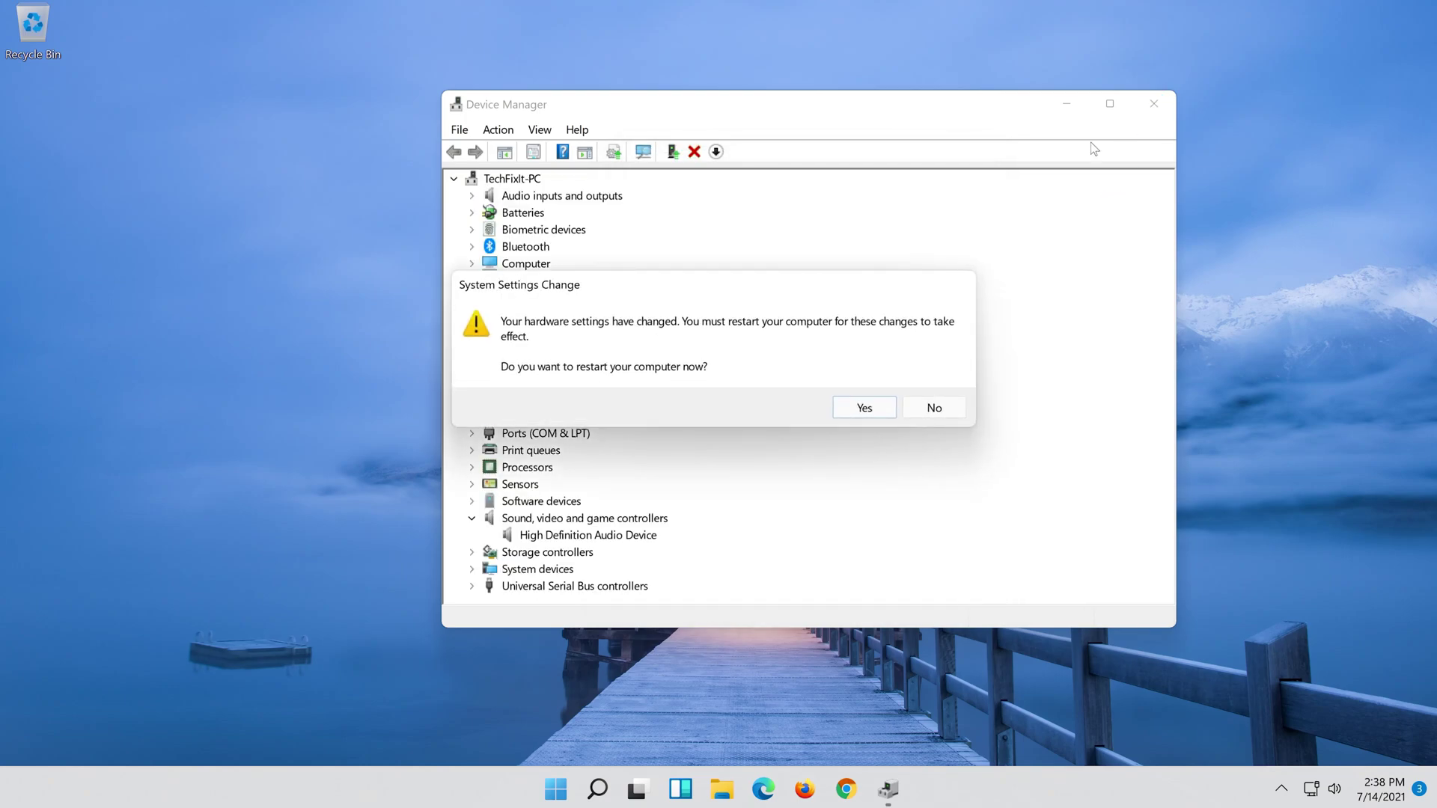
pyautogui.click(865, 410)
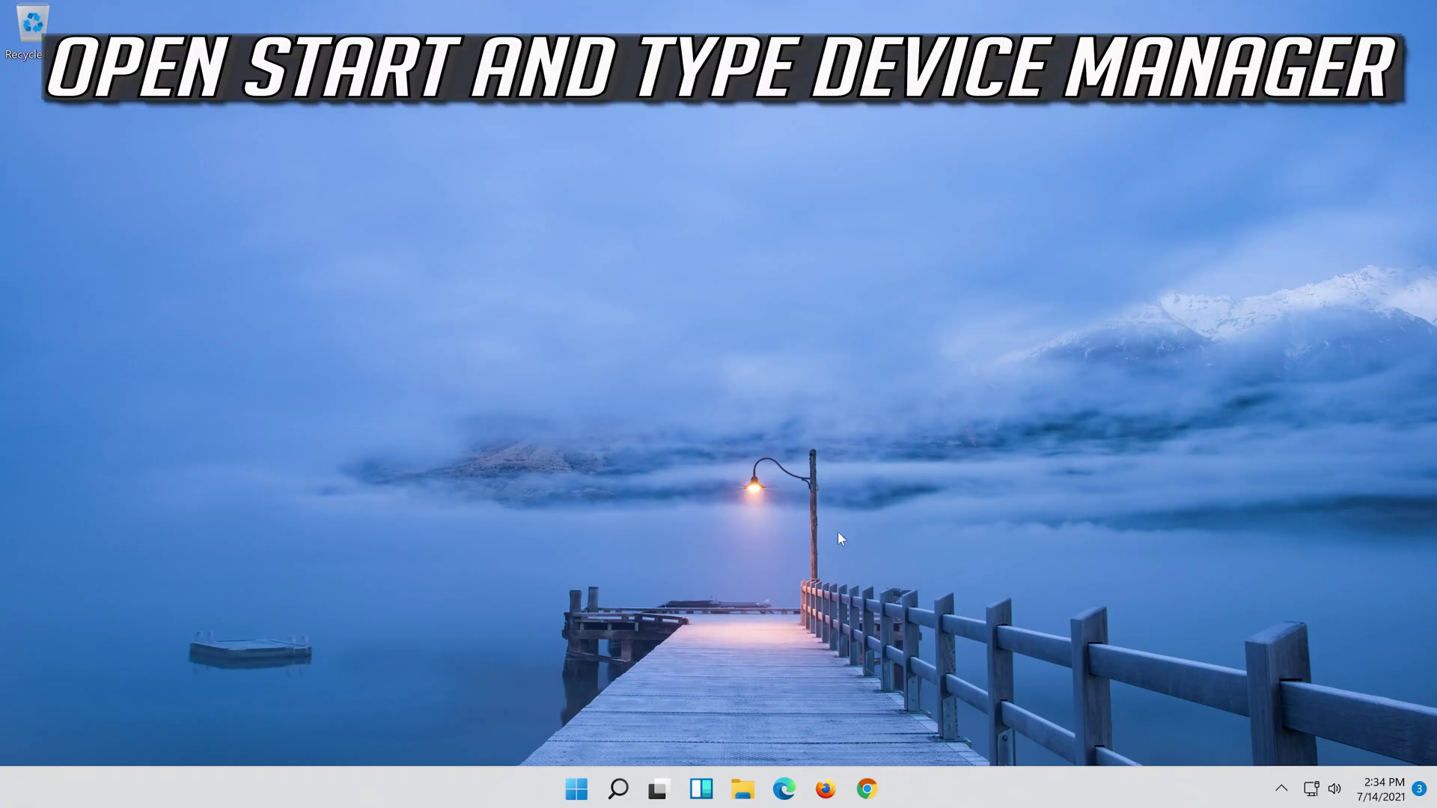
# Search for 'device manager' and reopen Device Manager.
pyautogui.click(615, 798)
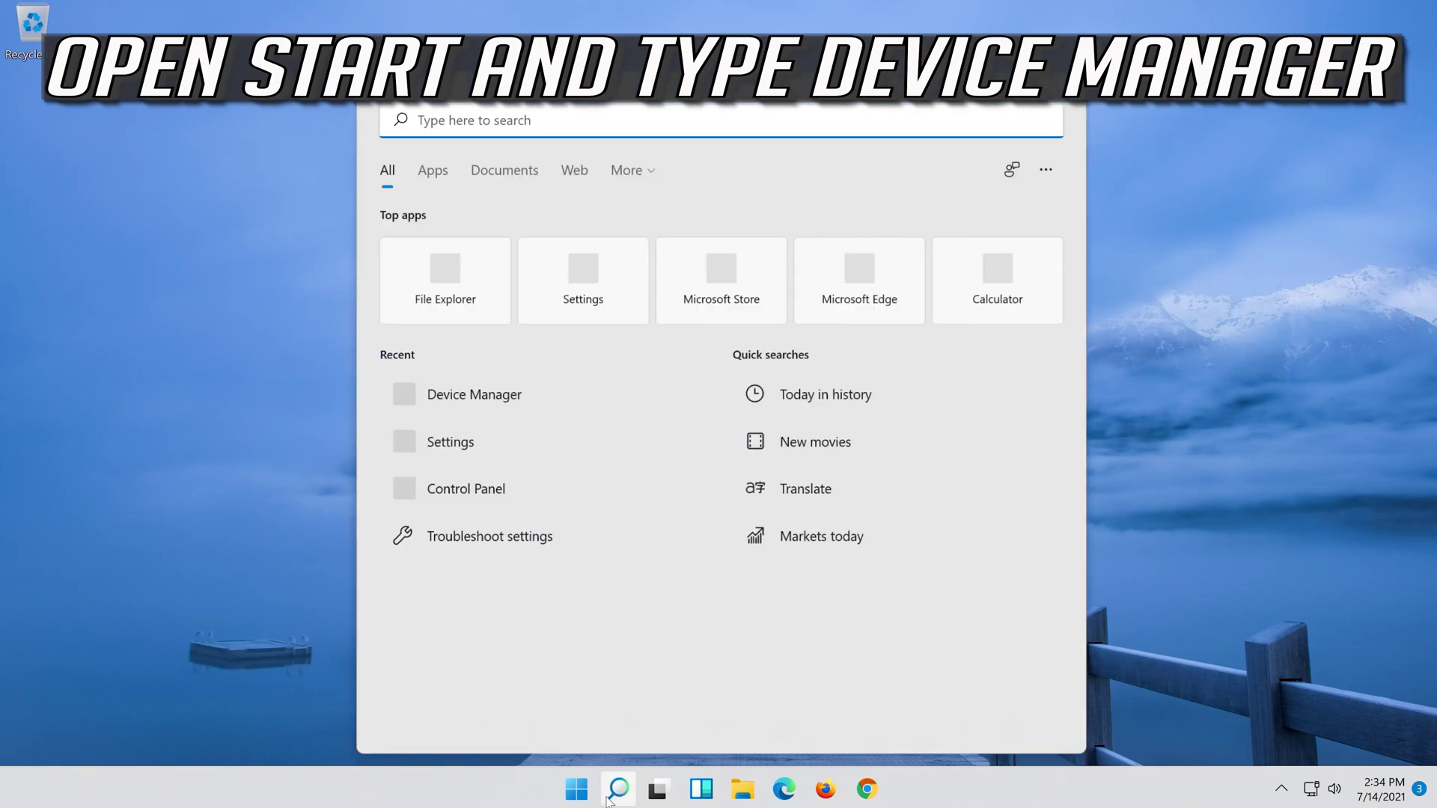
pyautogui.write('device man')
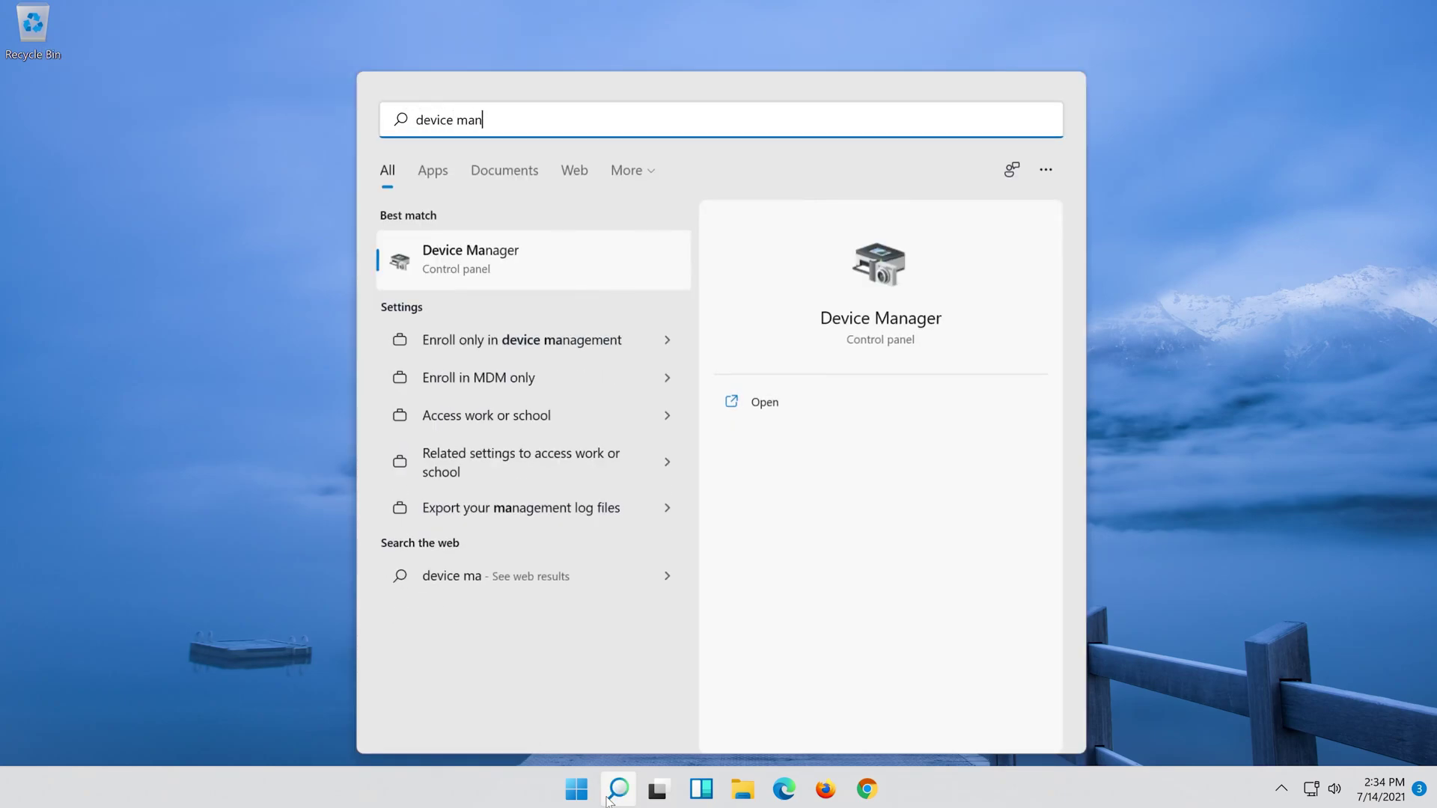
pyautogui.write('ager')
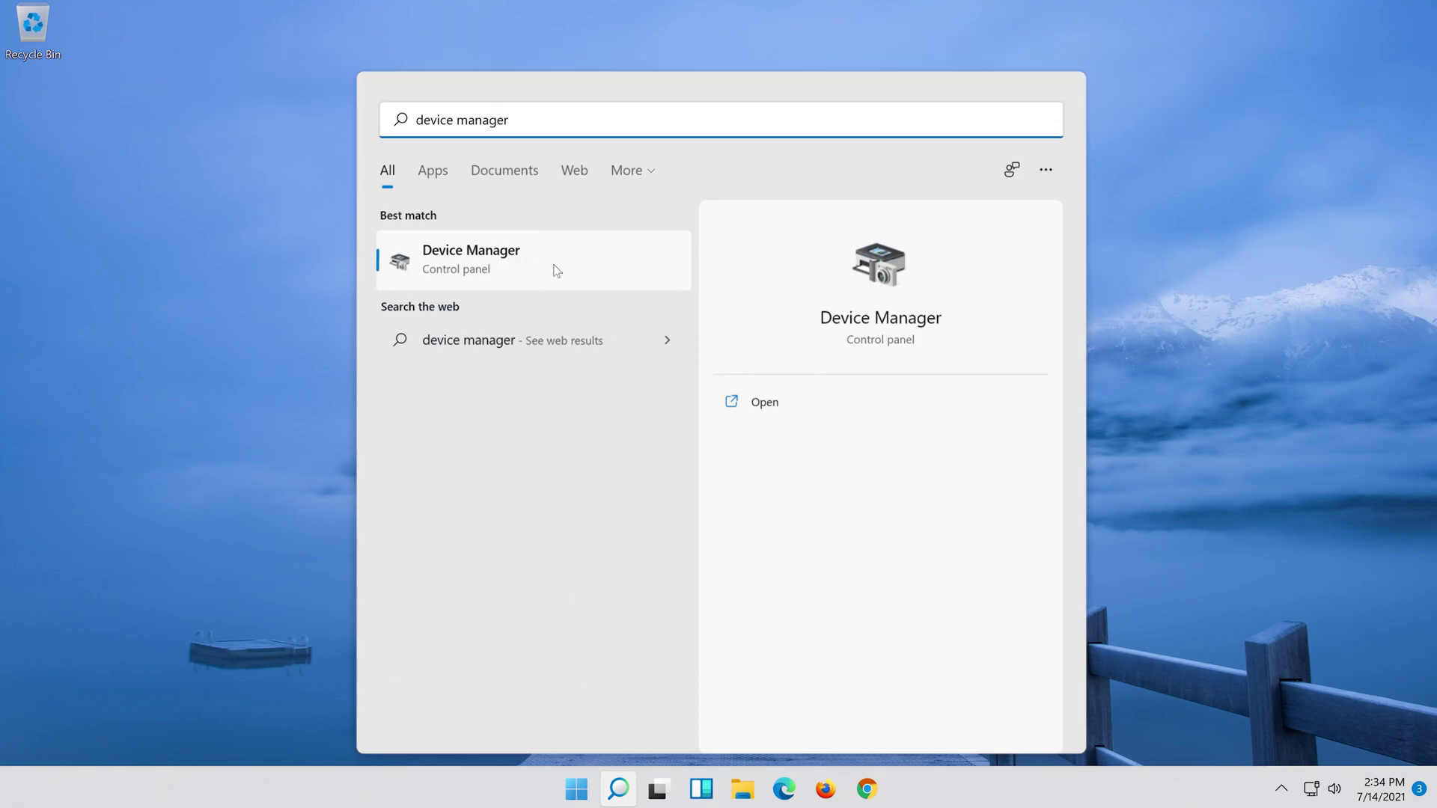
pyautogui.click(497, 268)
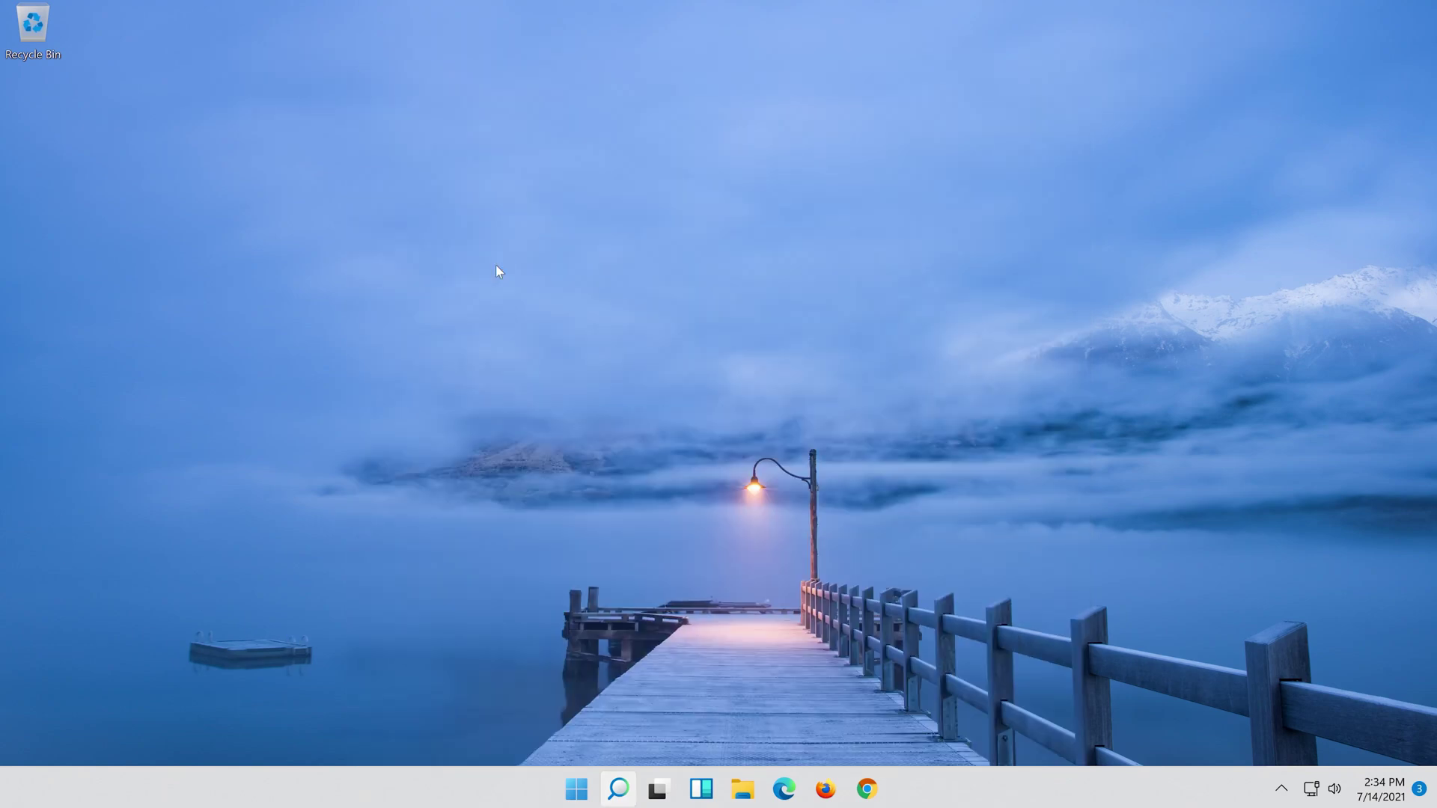
pyautogui.moveTo(256, 169); pyautogui.dragTo(574, 177)
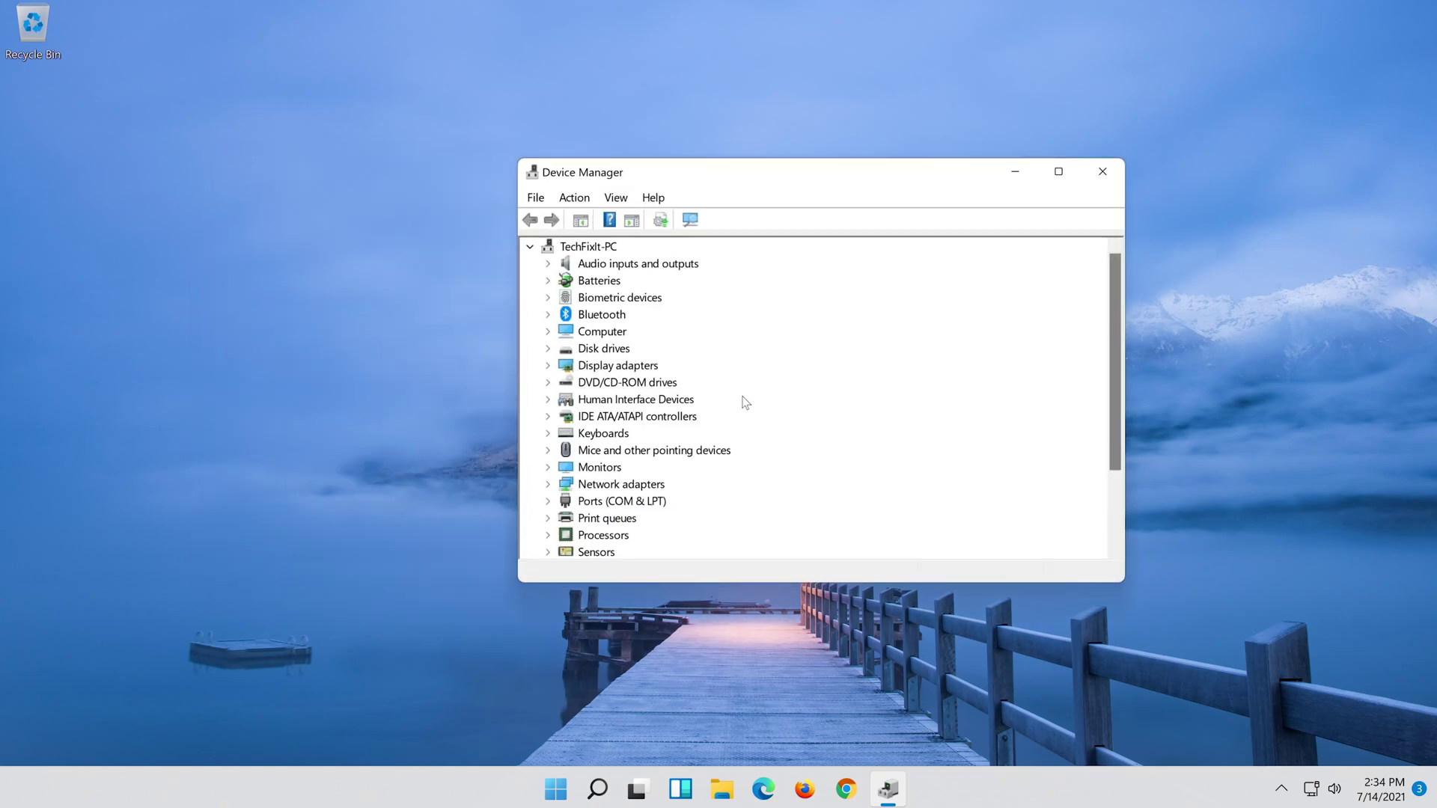
pyautogui.scroll(-2, 747, 400)
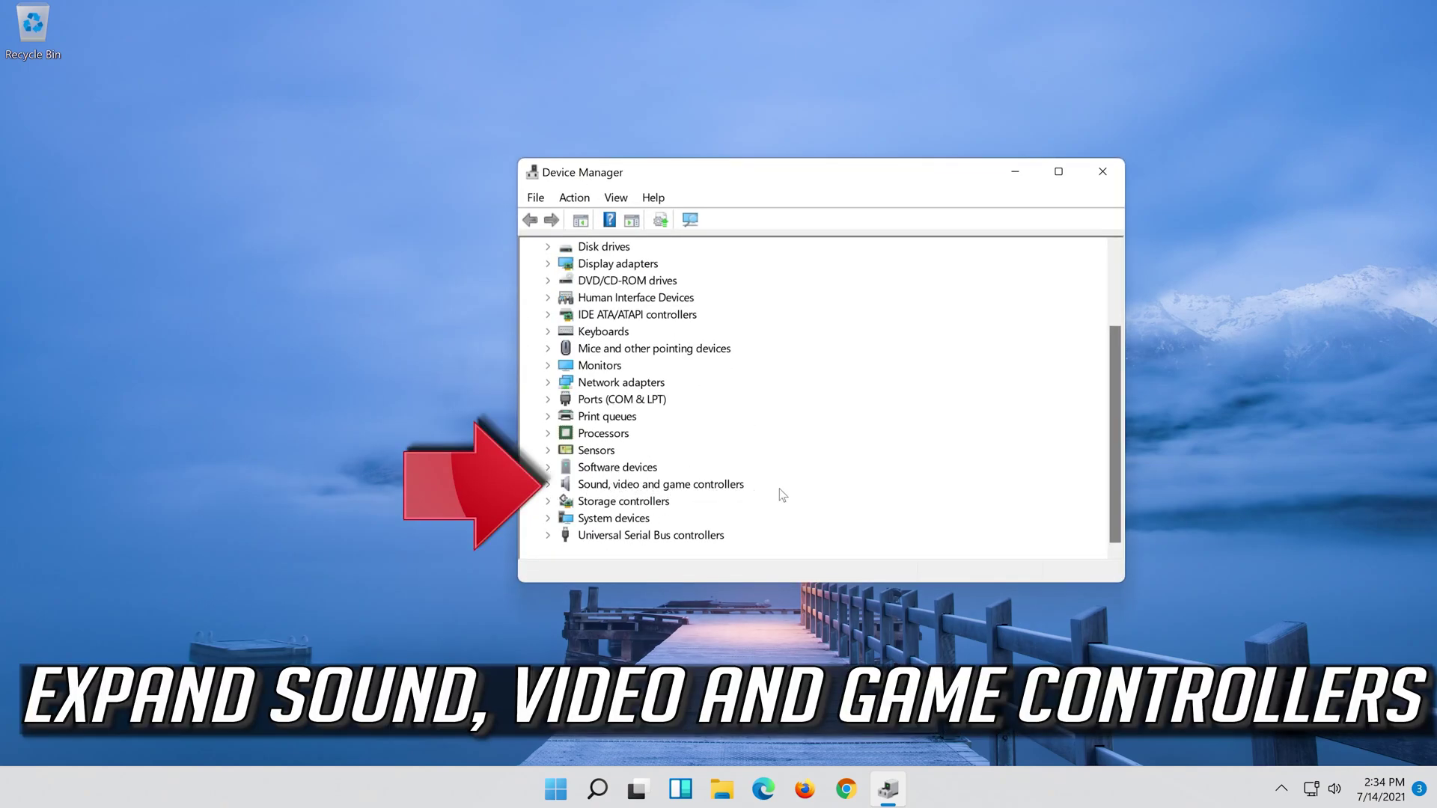
# Uninstall High Definition Audio Device via its Properties Driver tab, confirming Uninstall.
pyautogui.click(549, 486)
pyautogui.scroll(-1, 674, 494)
pyautogui.click(708, 479)
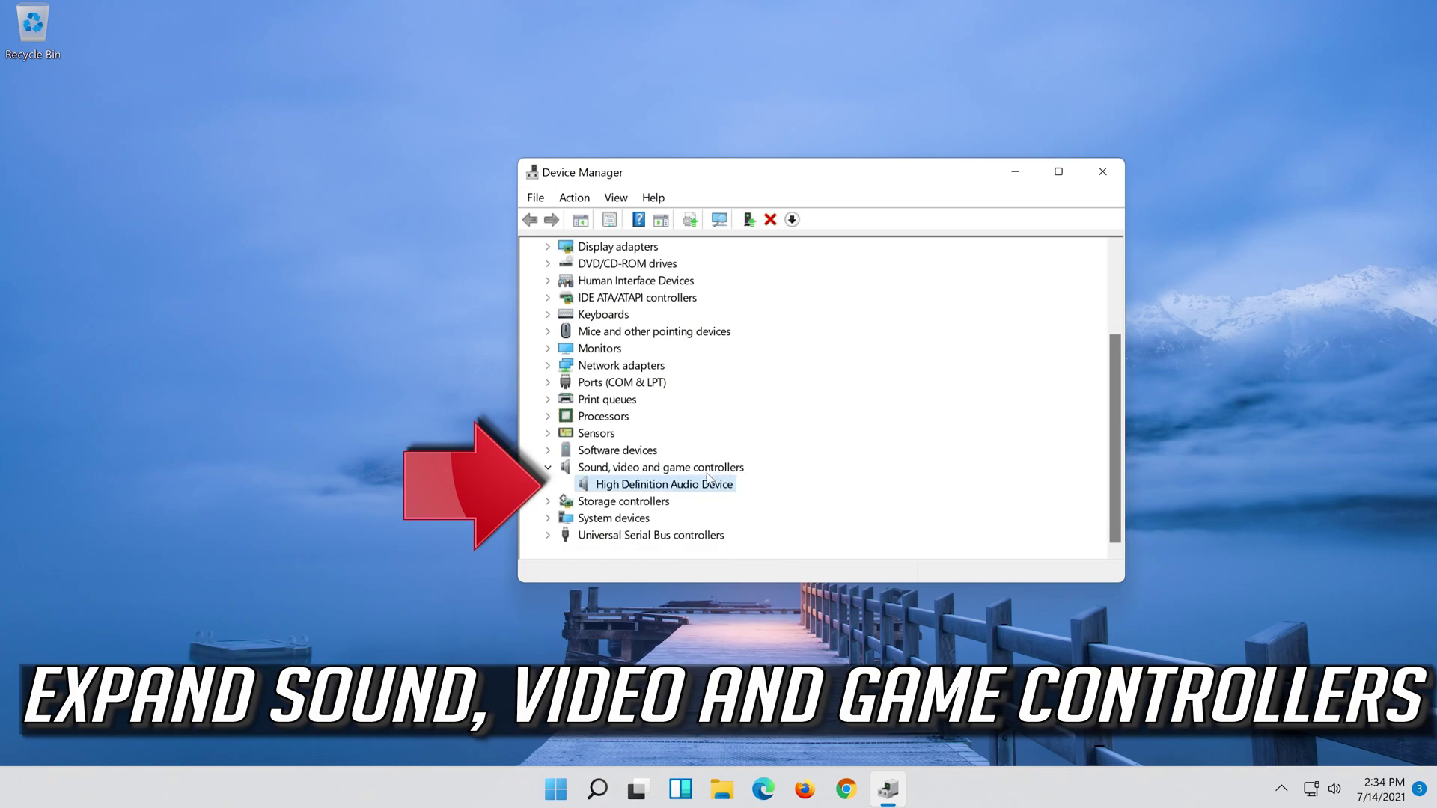
pyautogui.rightClick(662, 485)
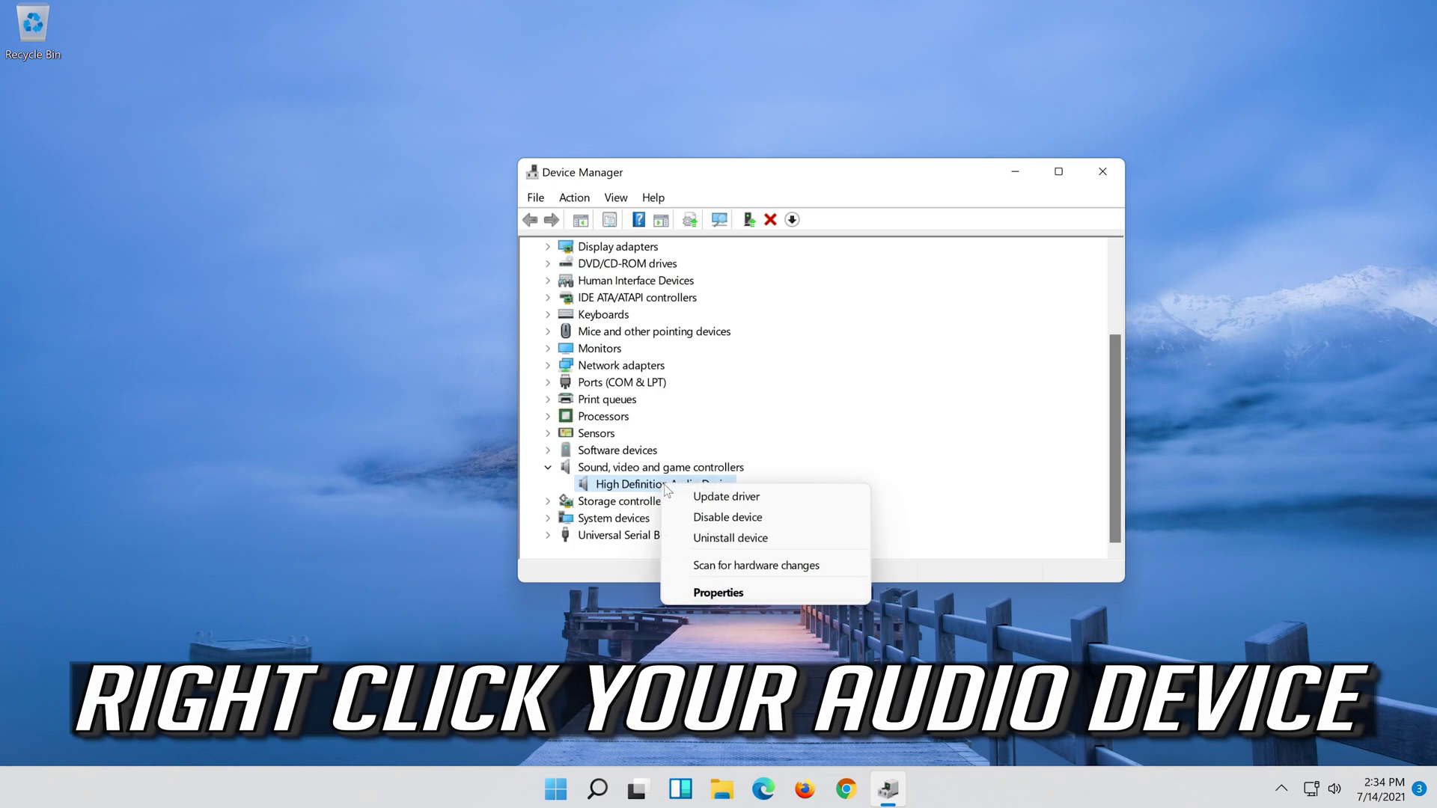
pyautogui.click(737, 594)
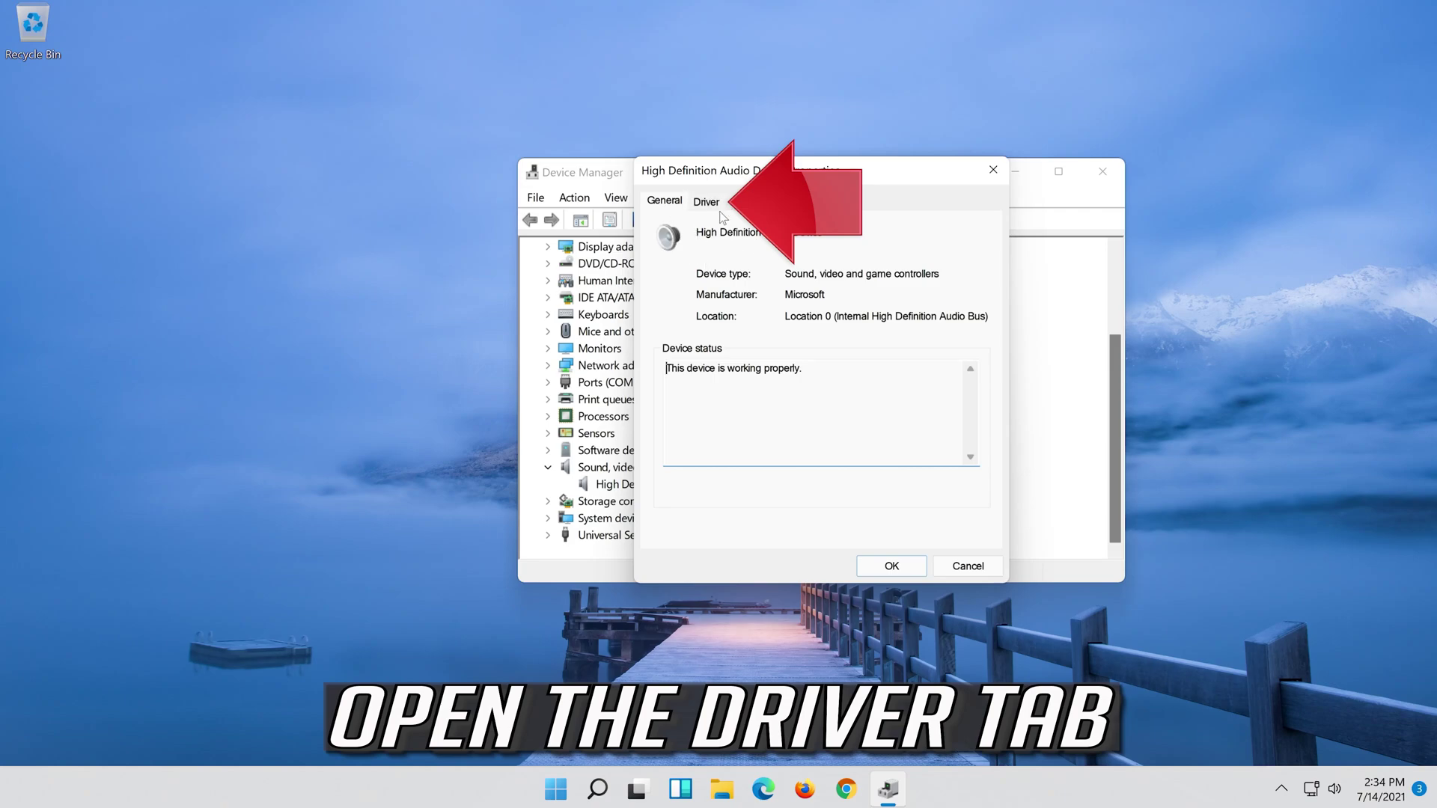
pyautogui.click(695, 208)
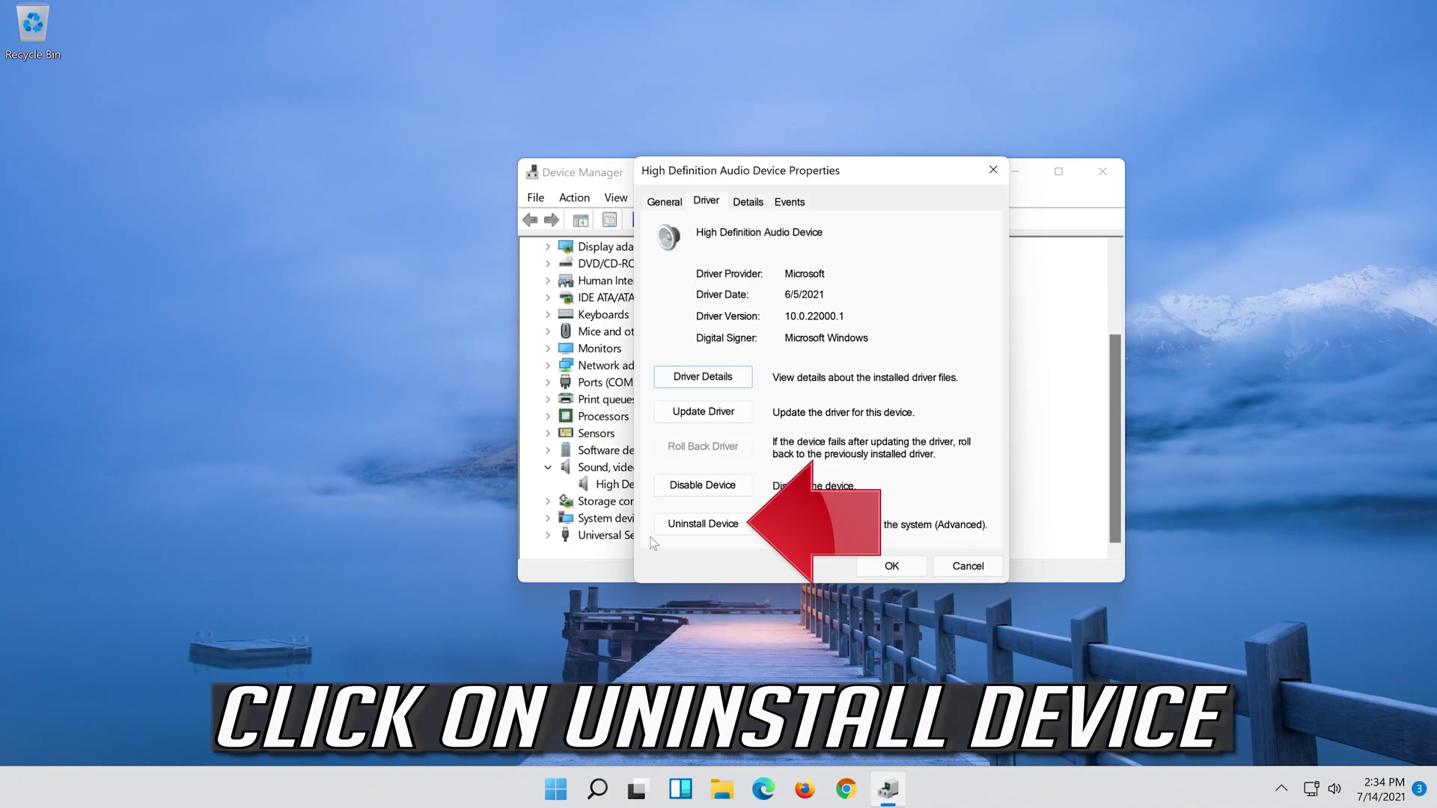
pyautogui.click(711, 526)
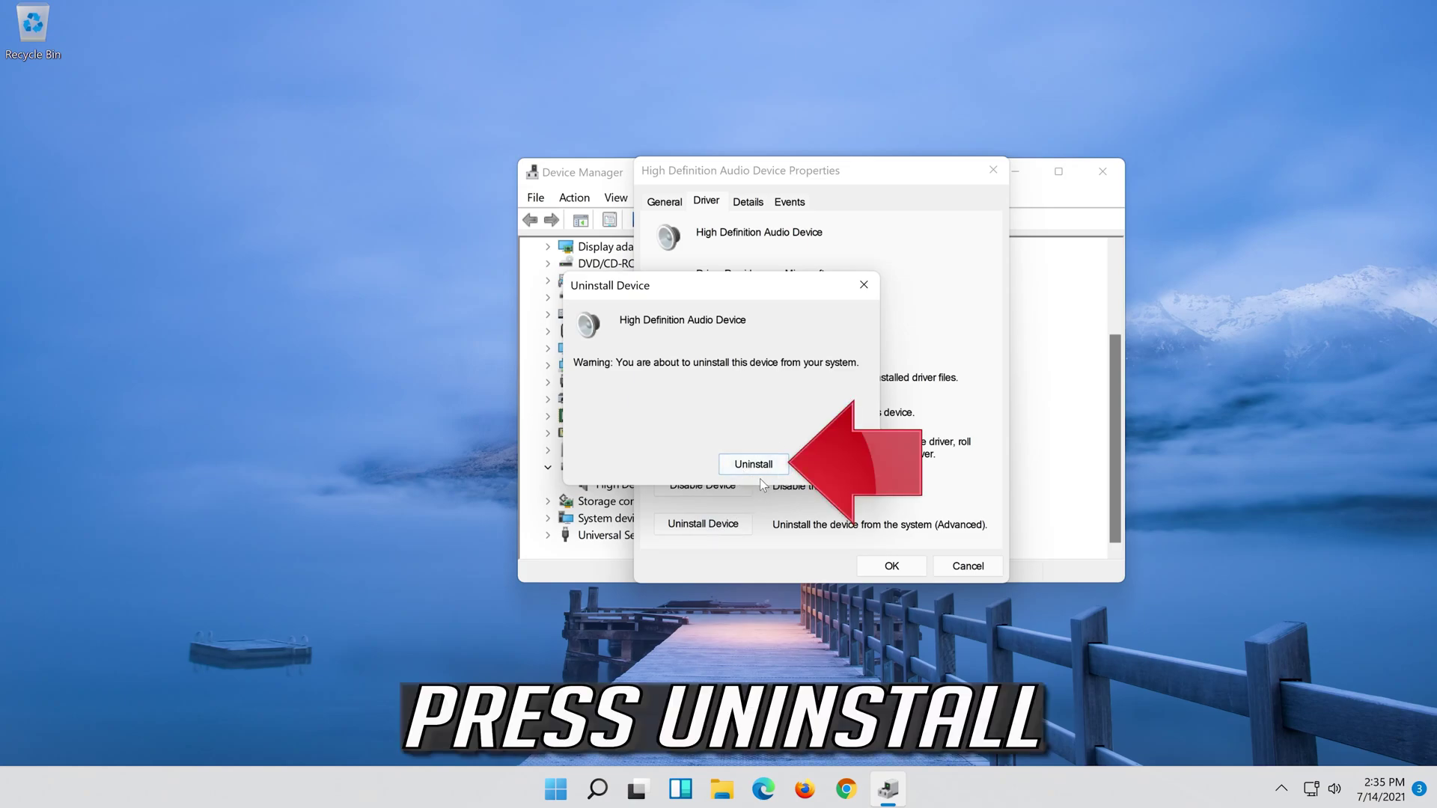
pyautogui.click(762, 470)
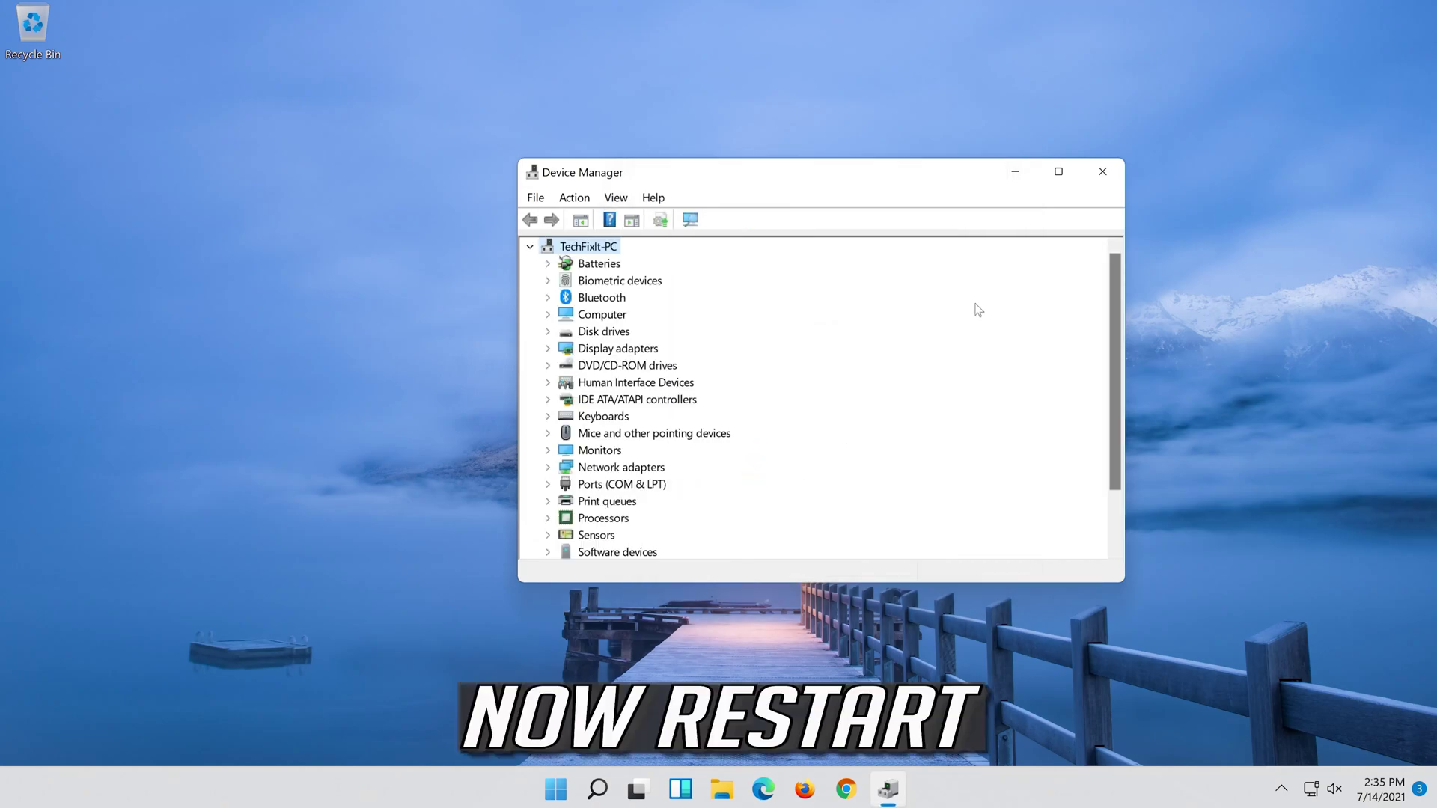
# Close Device Manager and restart Windows from the Start menu's power options.
pyautogui.click(1103, 172)
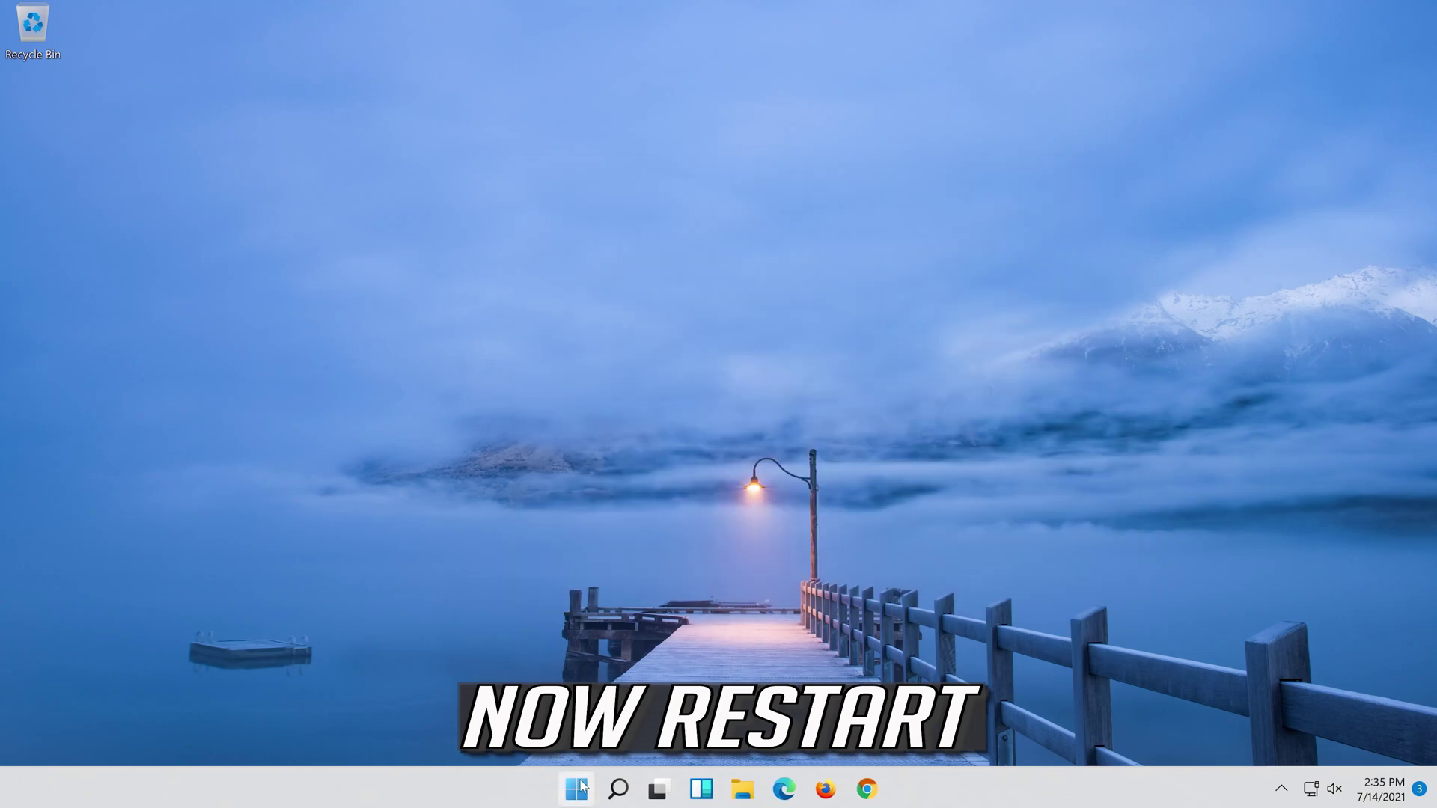
pyautogui.click(580, 791)
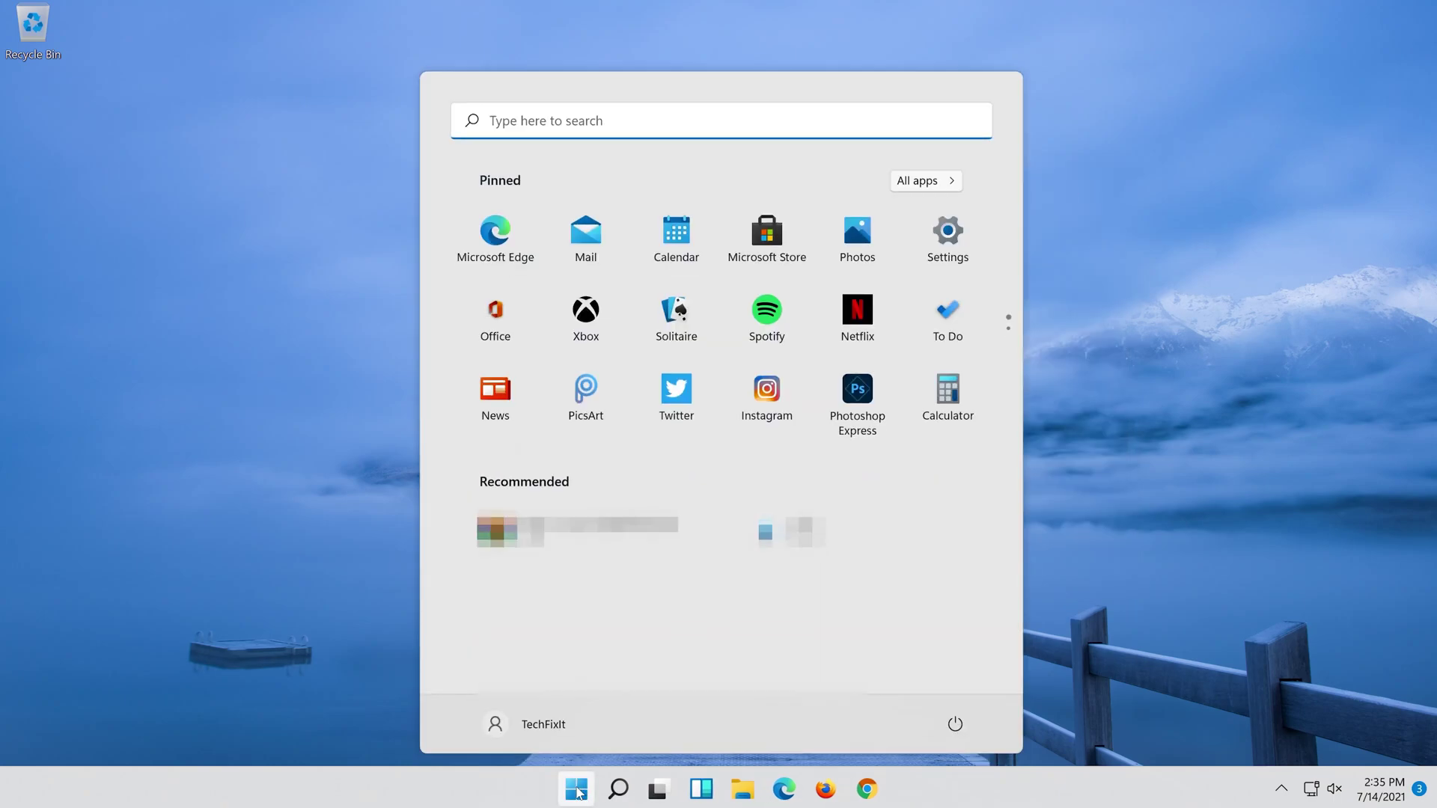
pyautogui.click(957, 725)
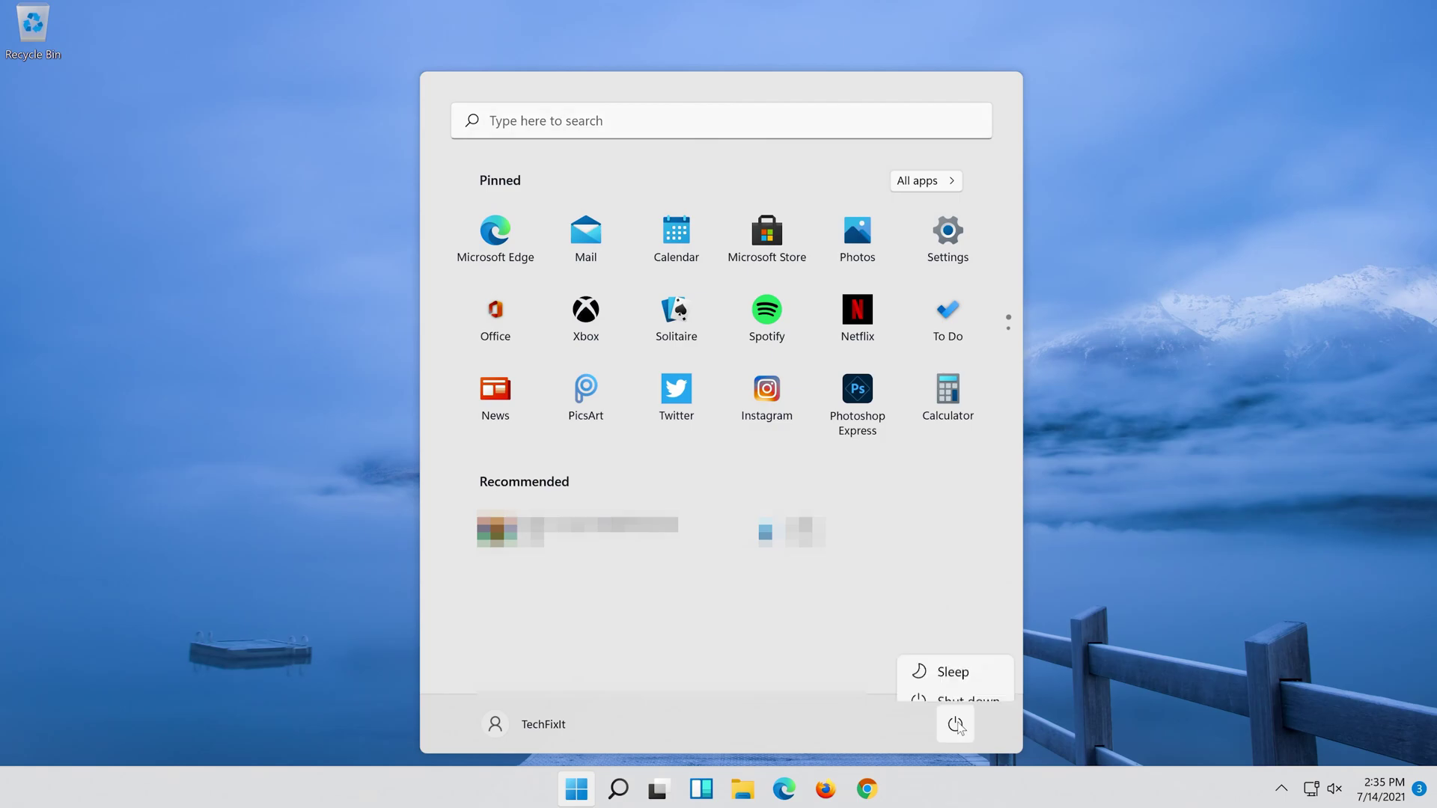
pyautogui.click(973, 692)
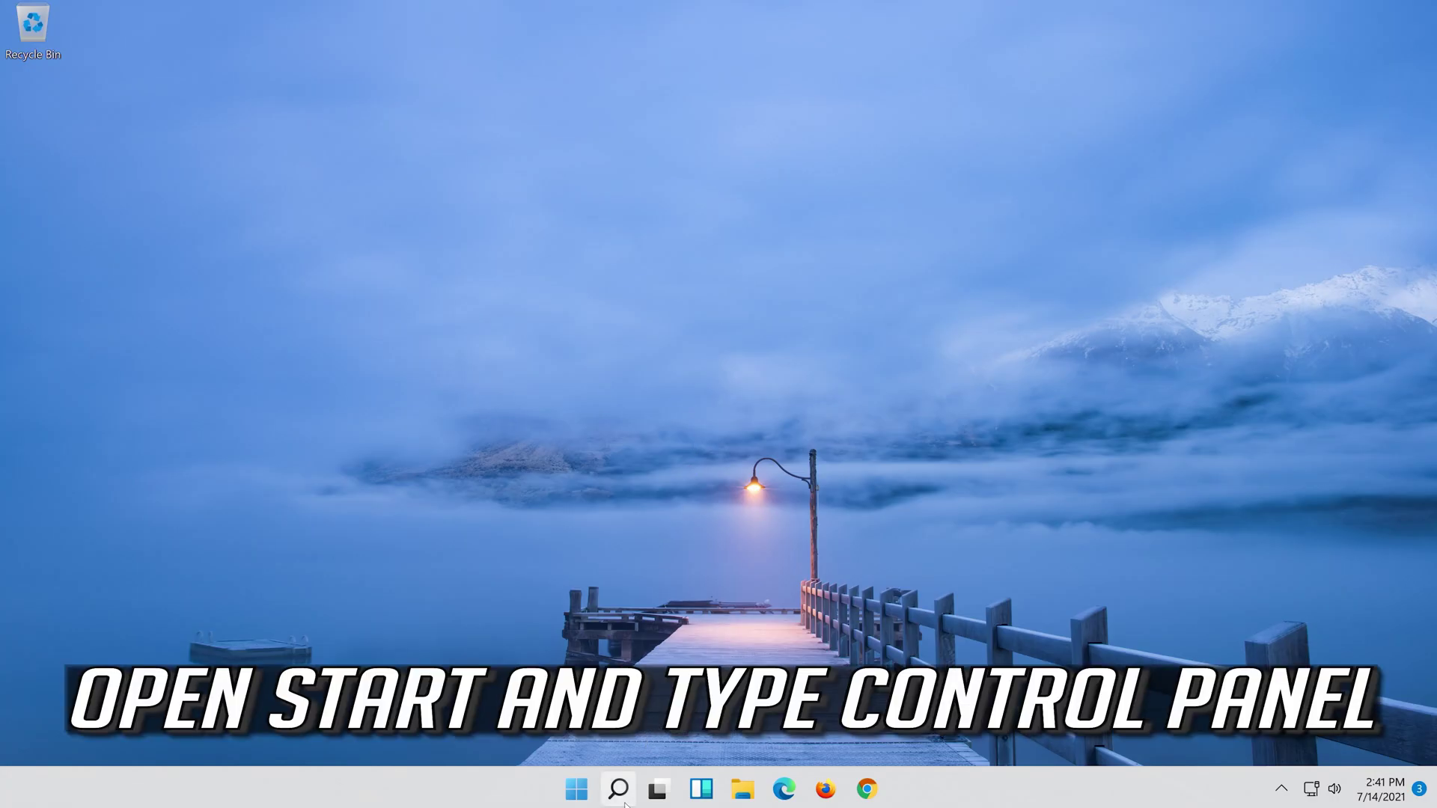
# Search for 'control panel' and go to its Hardware and Sound page.
pyautogui.click(624, 799)
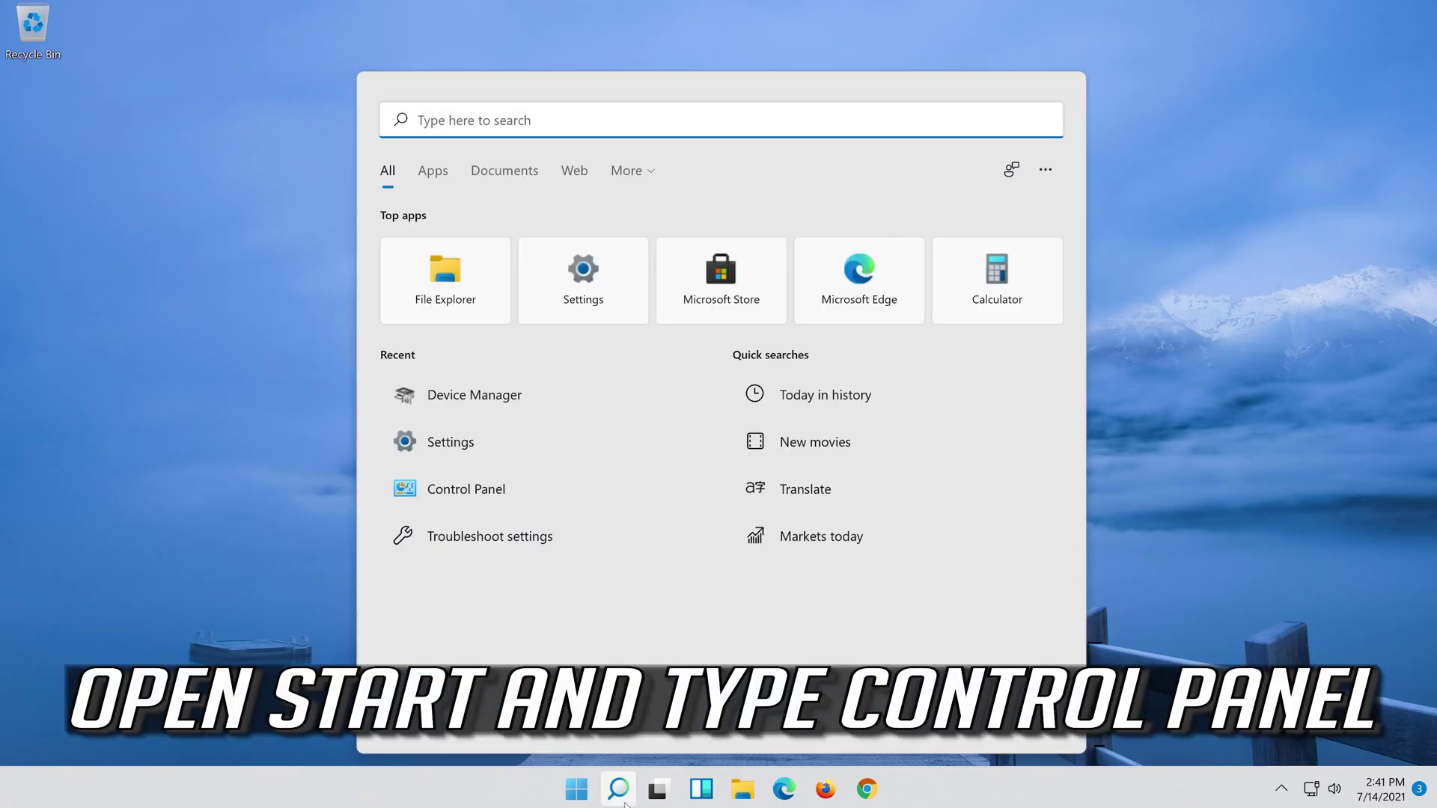
pyautogui.write('contr')
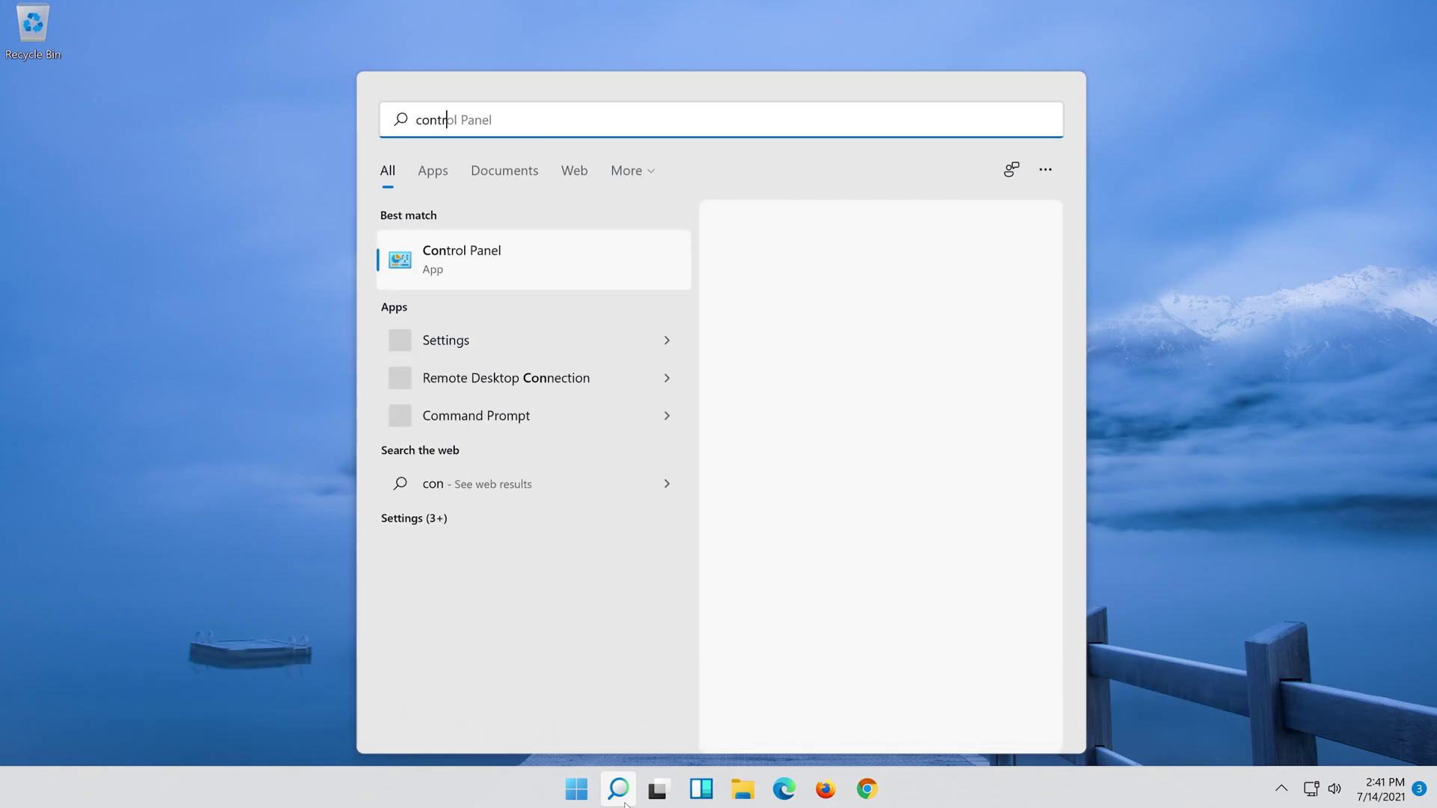
pyautogui.write('ol pan')
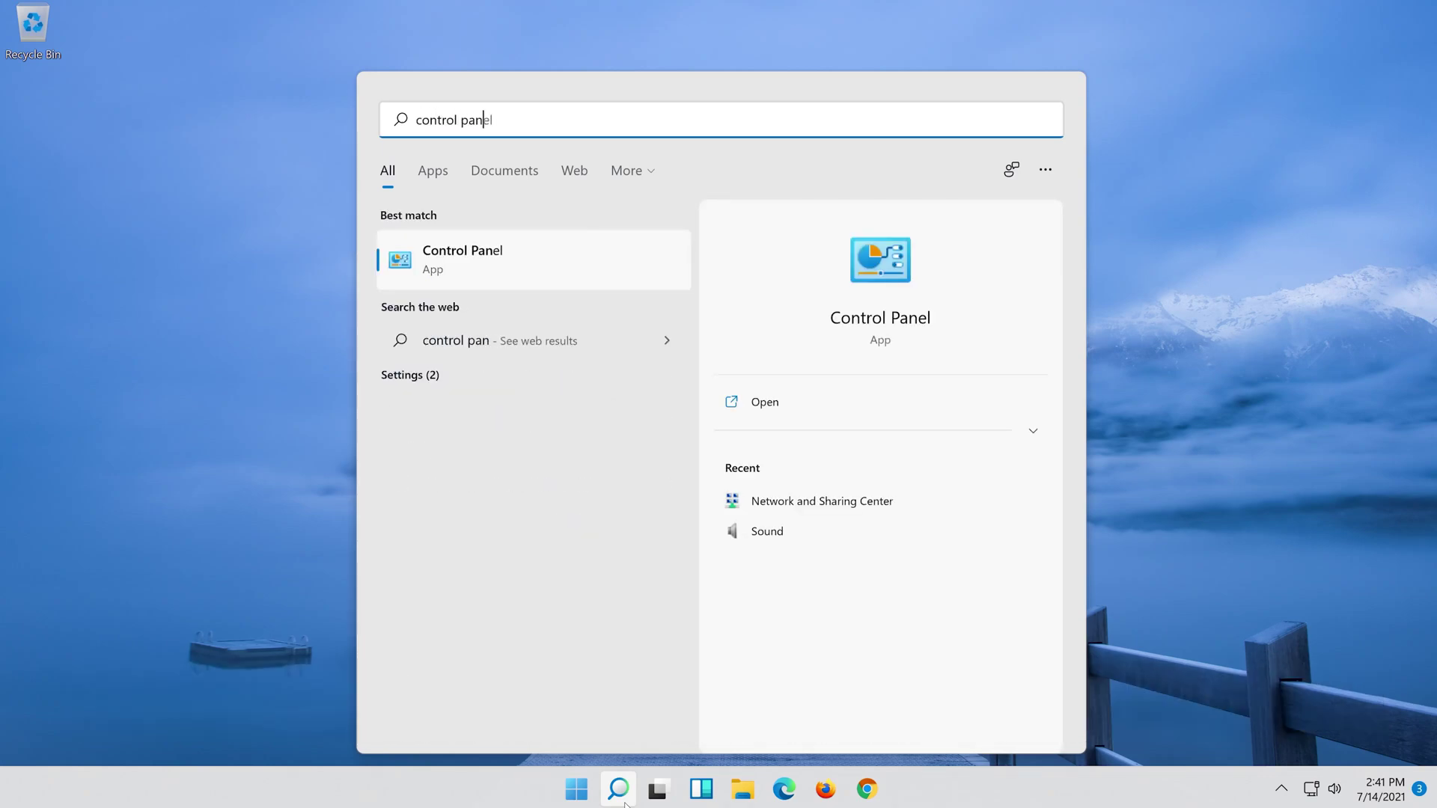
pyautogui.write('el')
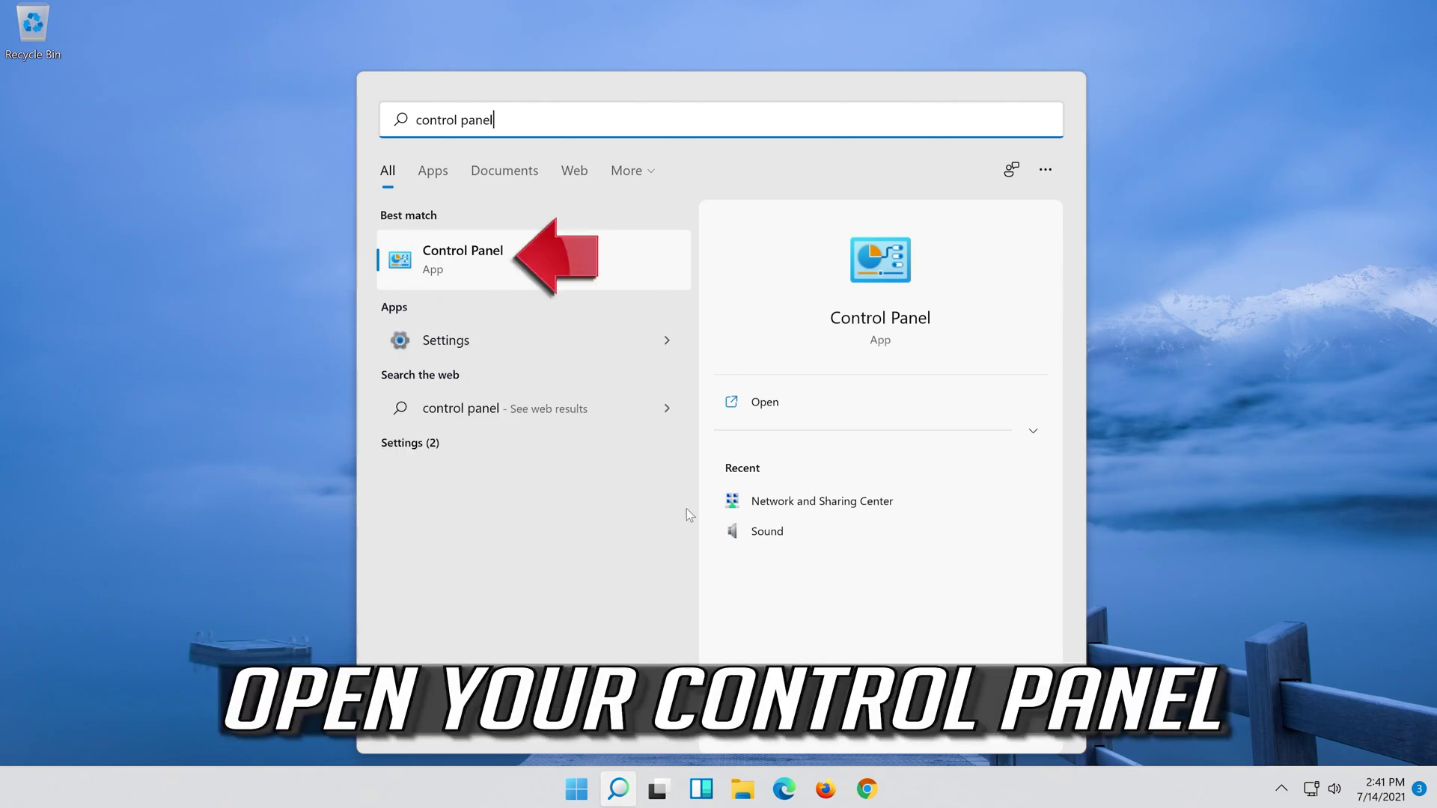
pyautogui.click(610, 259)
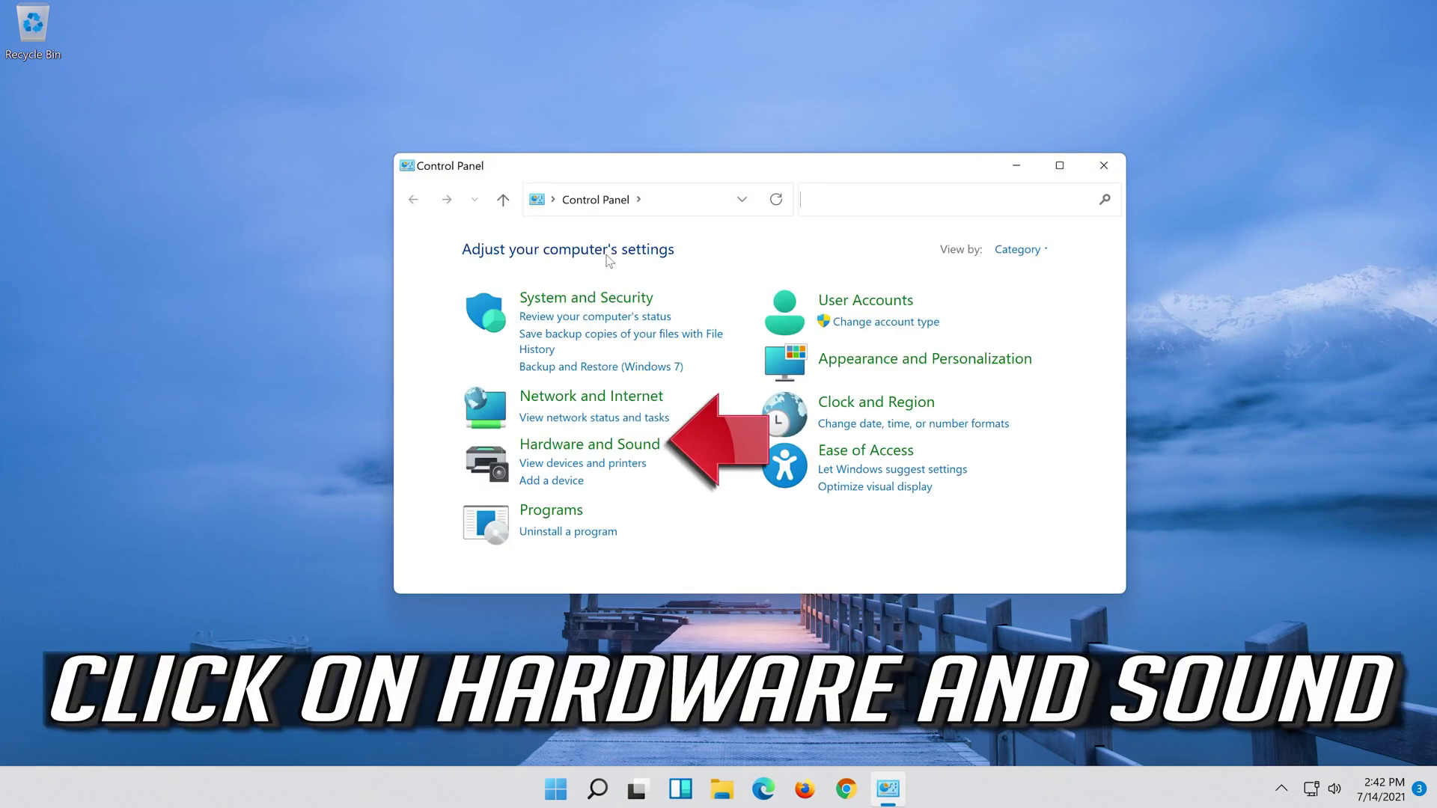
pyautogui.click(602, 445)
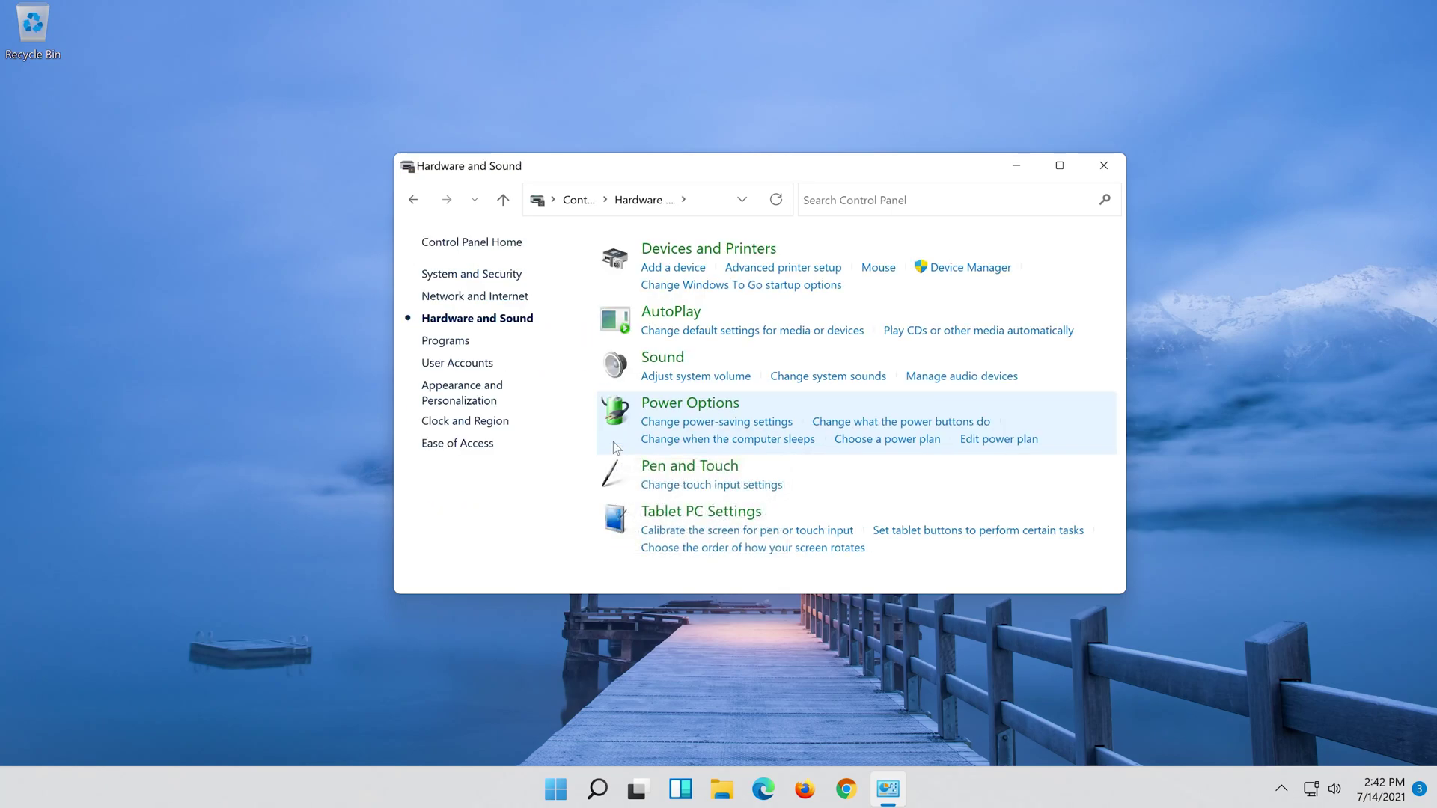
# Open the Sound dialog, centre it, close Hardware and Sound, and select Speakers.
pyautogui.click(662, 359)
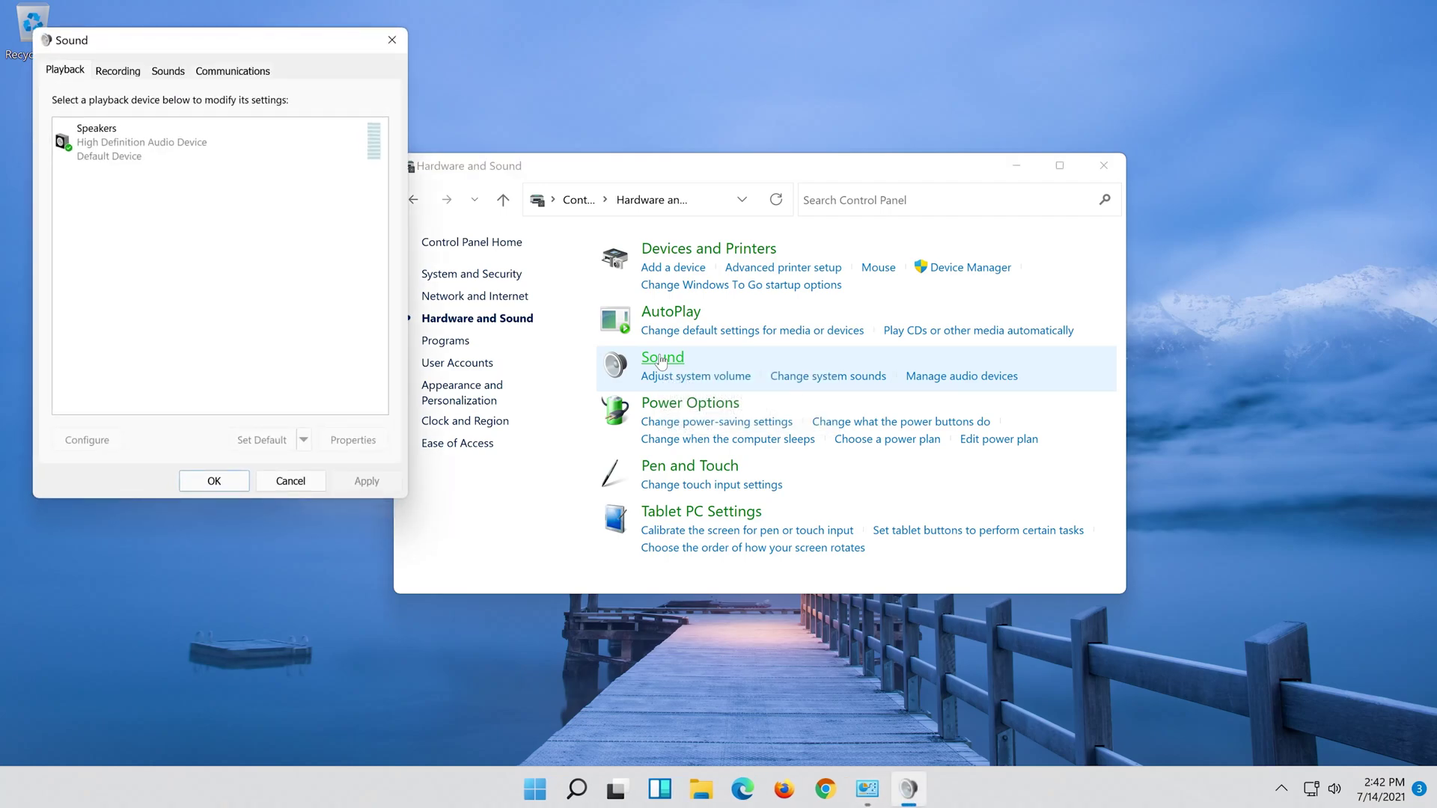
pyautogui.moveTo(240, 48); pyautogui.dragTo(755, 159)
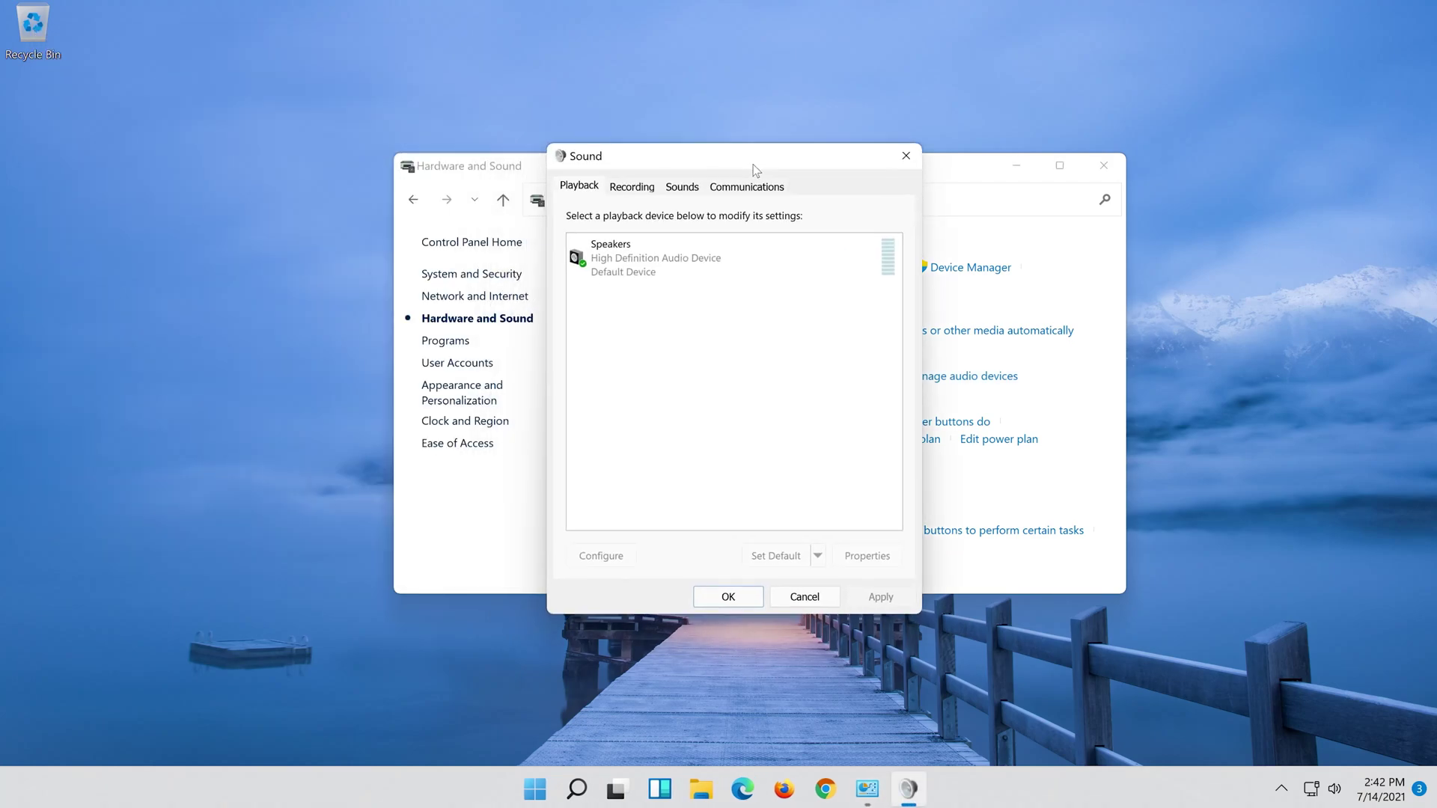
pyautogui.click(1111, 164)
pyautogui.click(1112, 165)
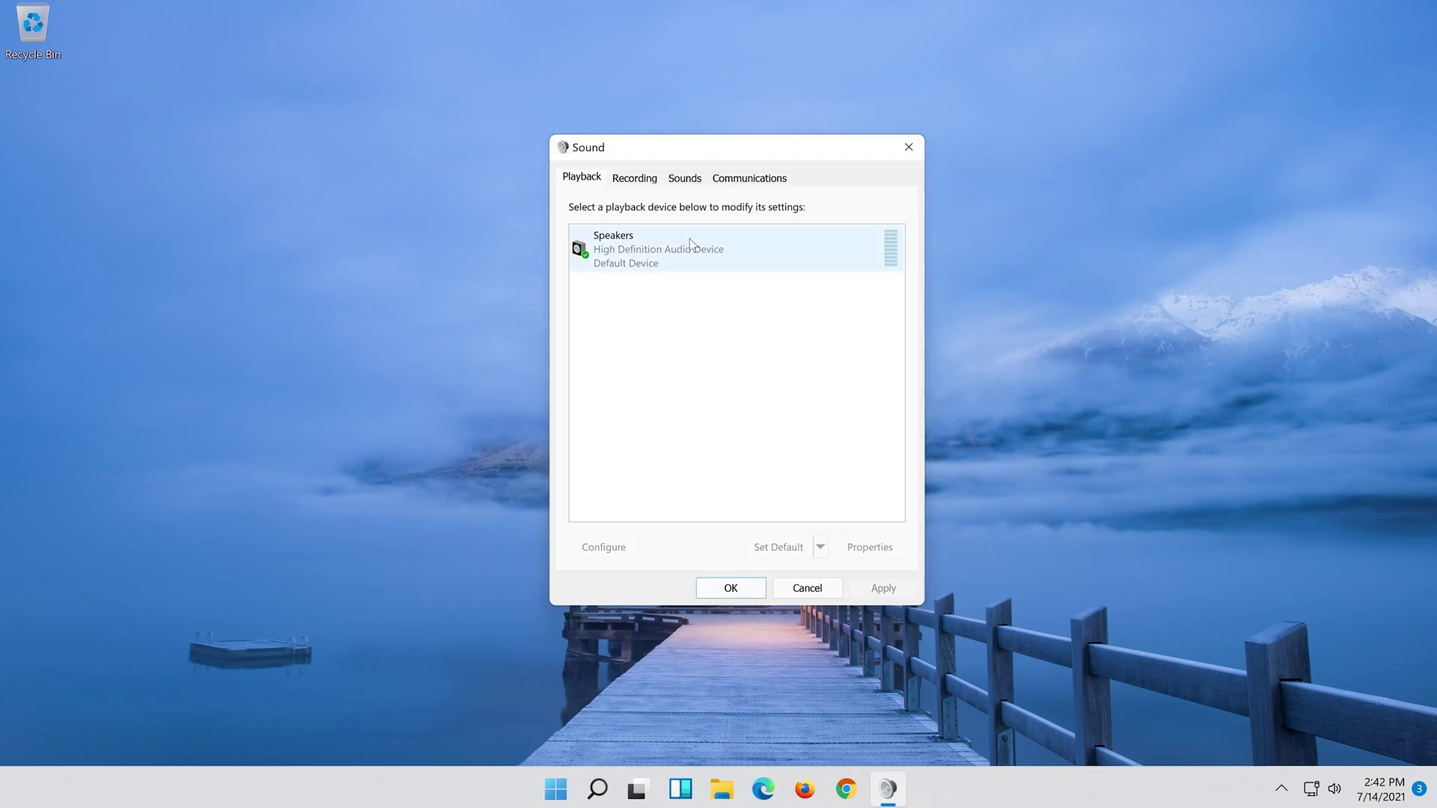
pyautogui.click(663, 256)
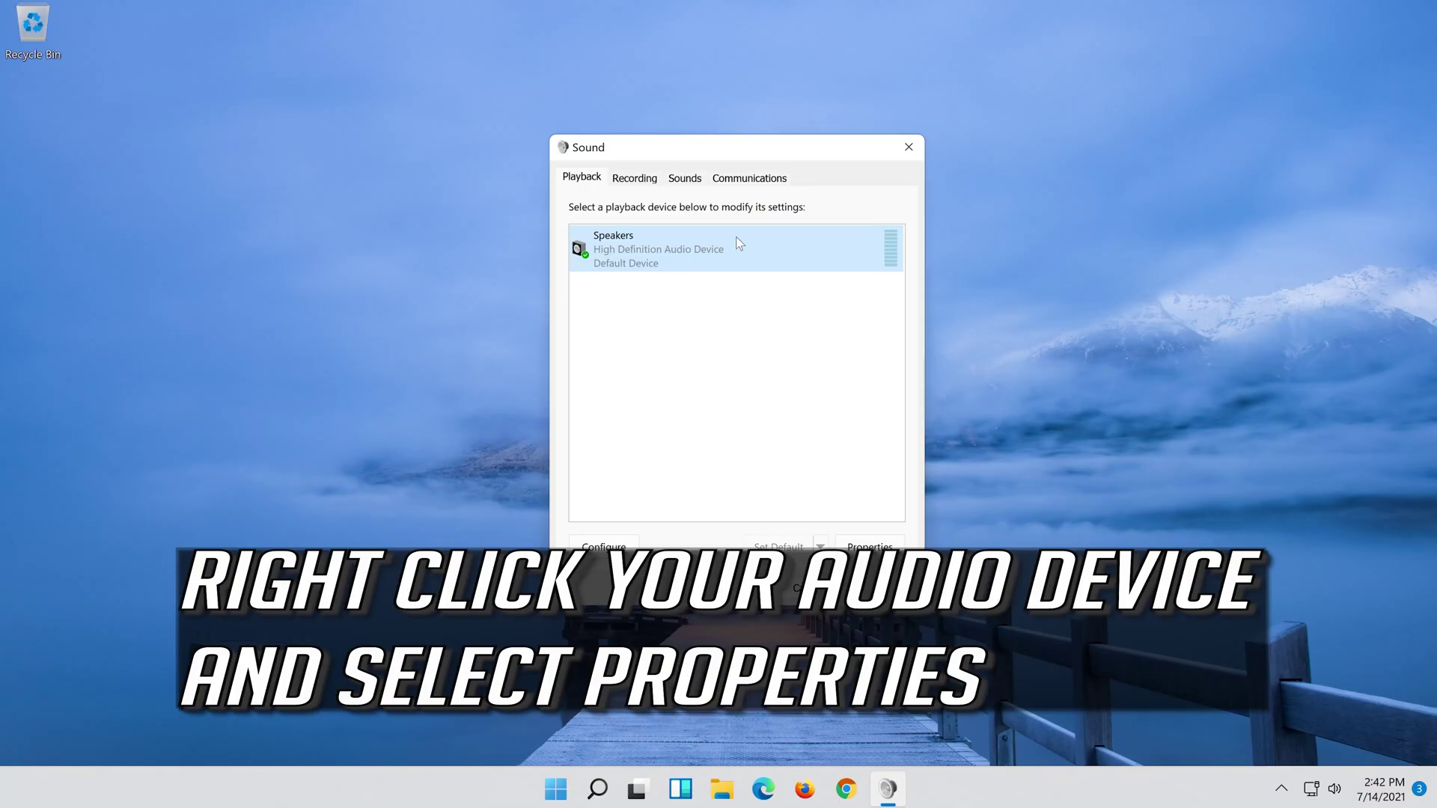
# Check Disable all enhancements in Speakers Properties, apply it, and close both sound dialogs.
pyautogui.rightClick(738, 236)
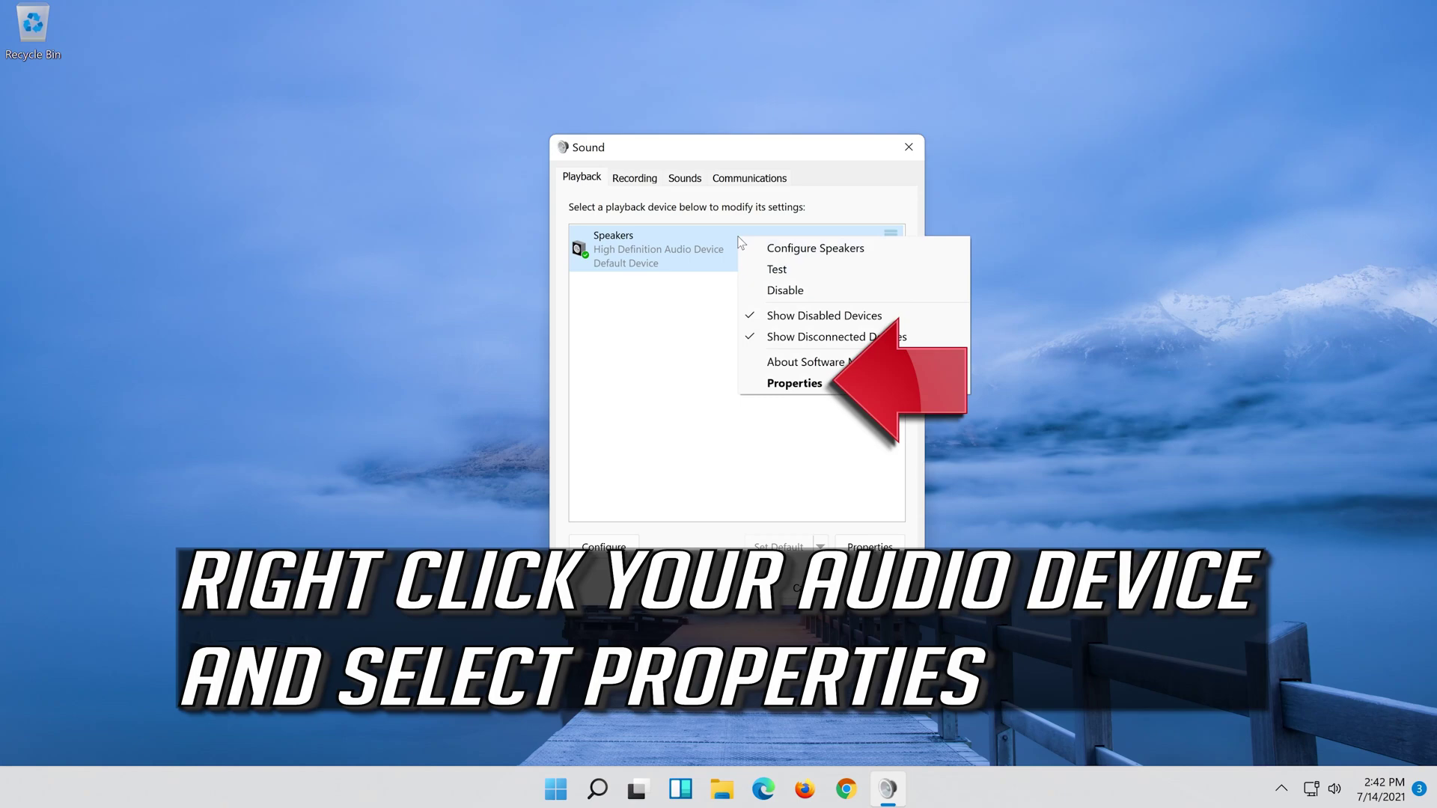
pyautogui.click(853, 389)
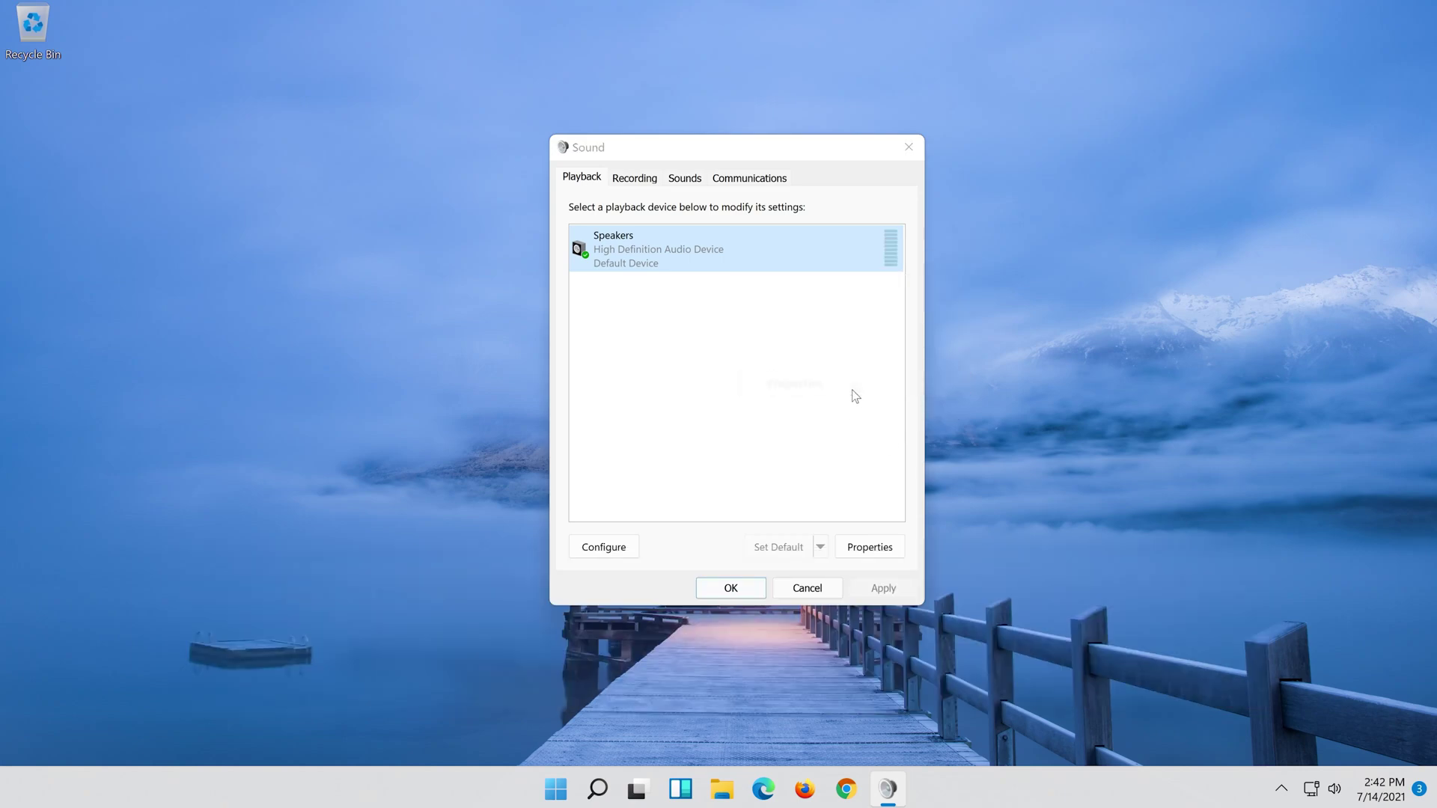
pyautogui.moveTo(796, 229); pyautogui.dragTo(771, 155)
pyautogui.click(708, 174)
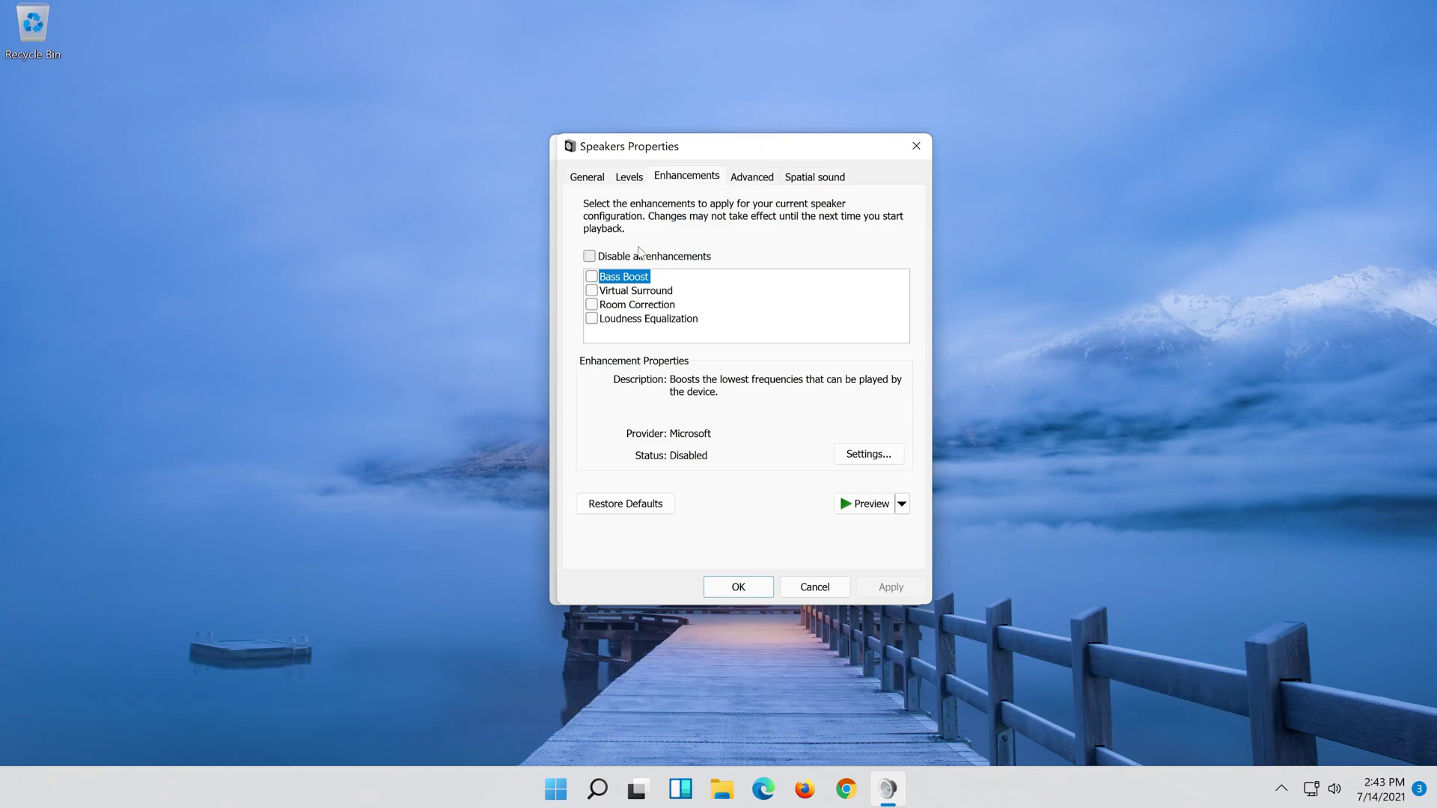
pyautogui.click(598, 259)
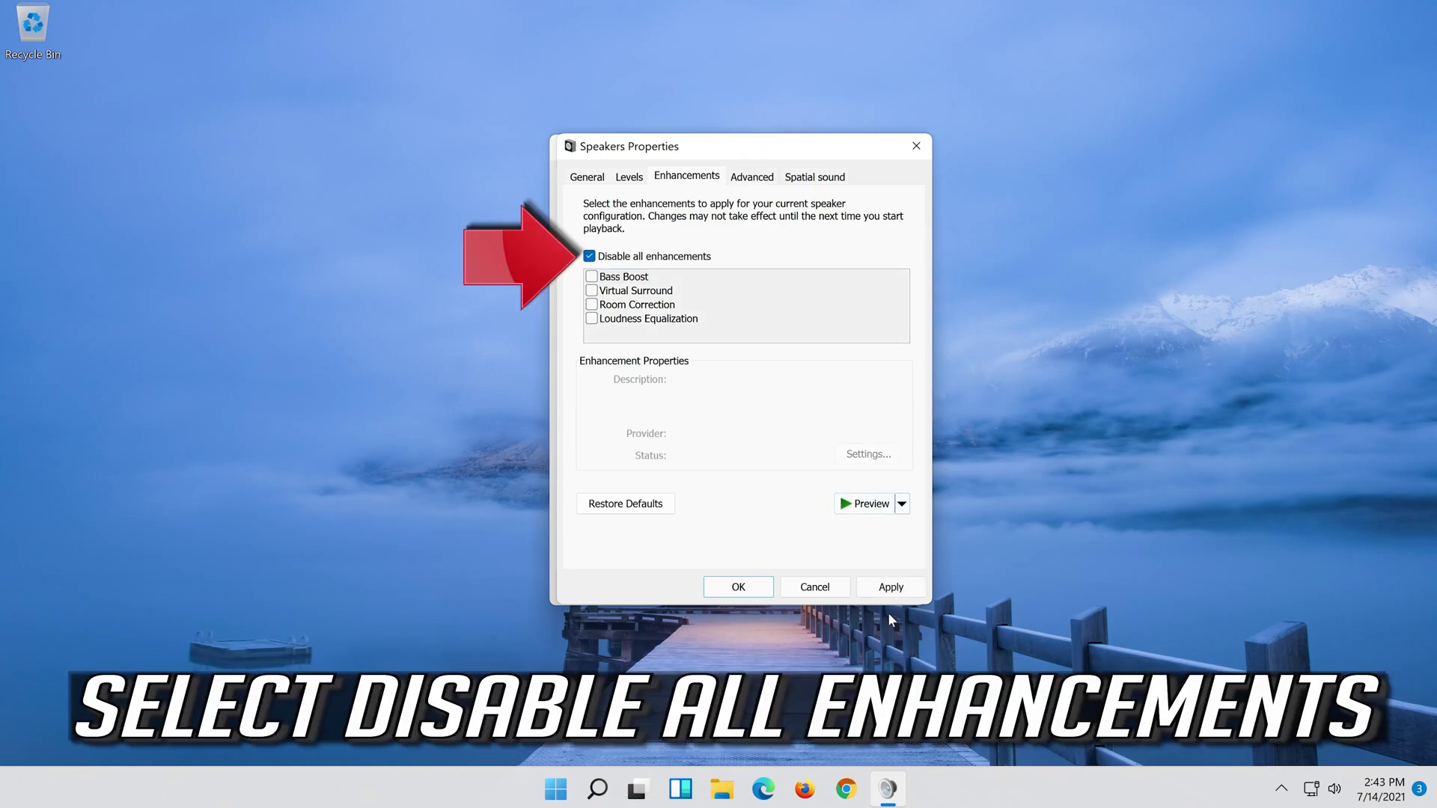
pyautogui.click(907, 587)
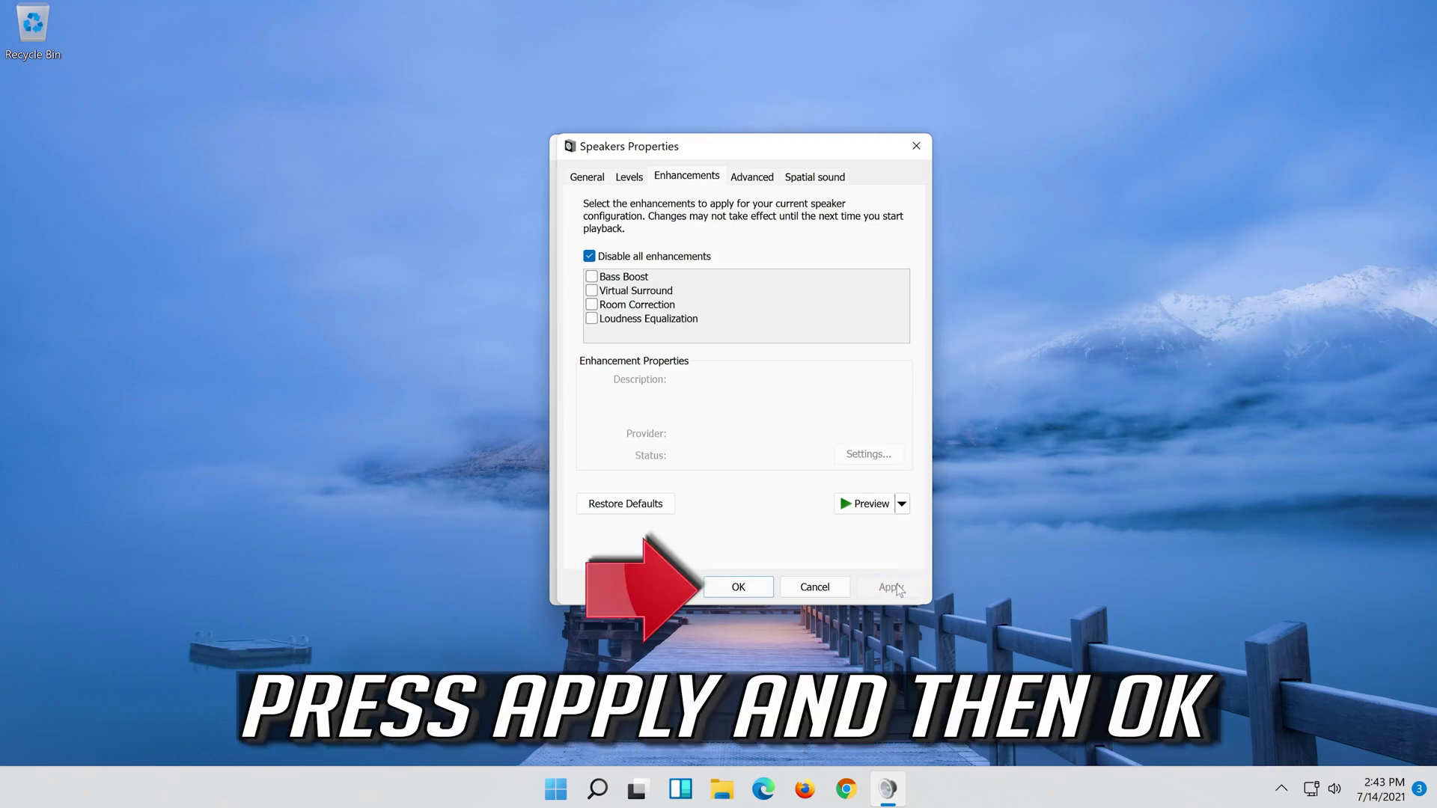
pyautogui.click(766, 581)
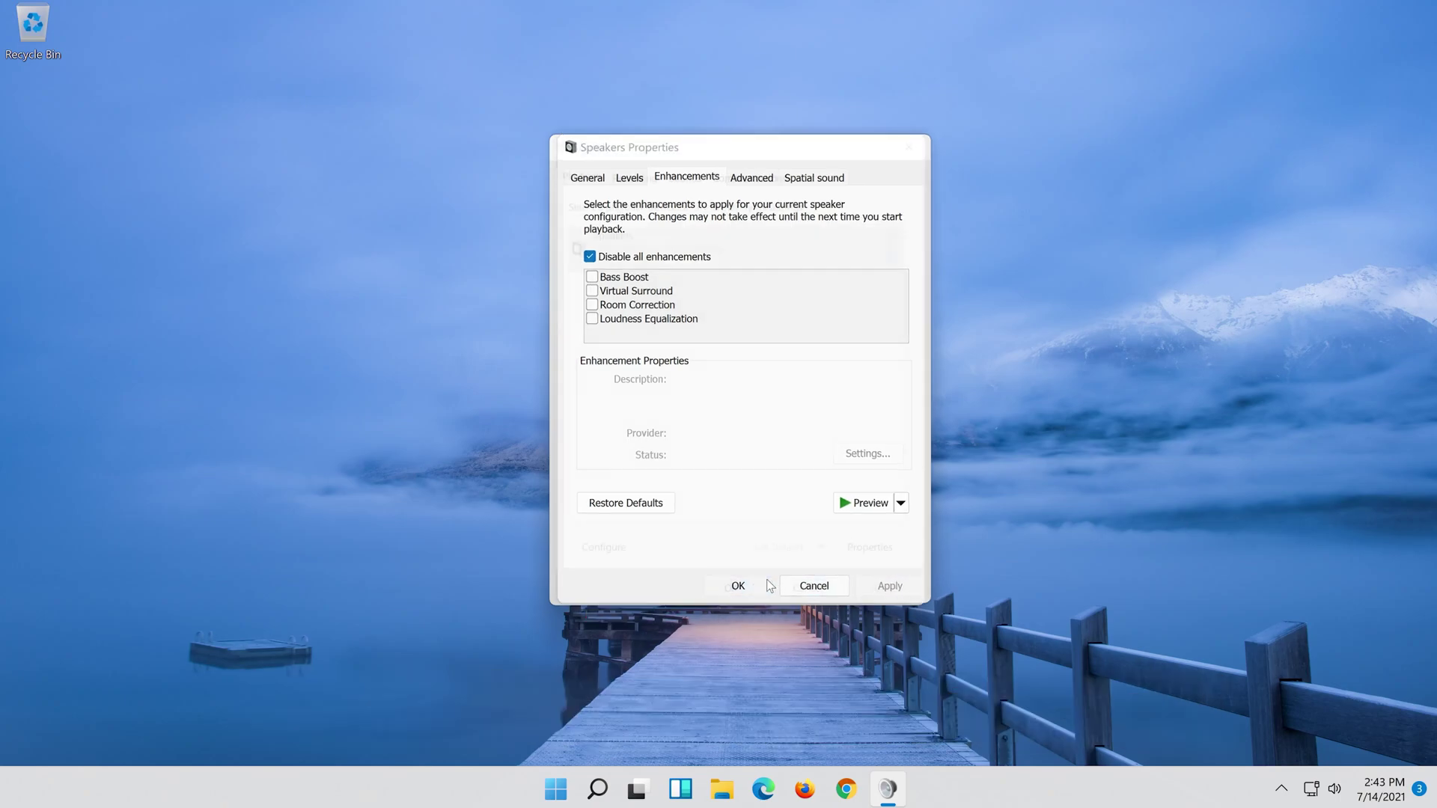
pyautogui.click(730, 589)
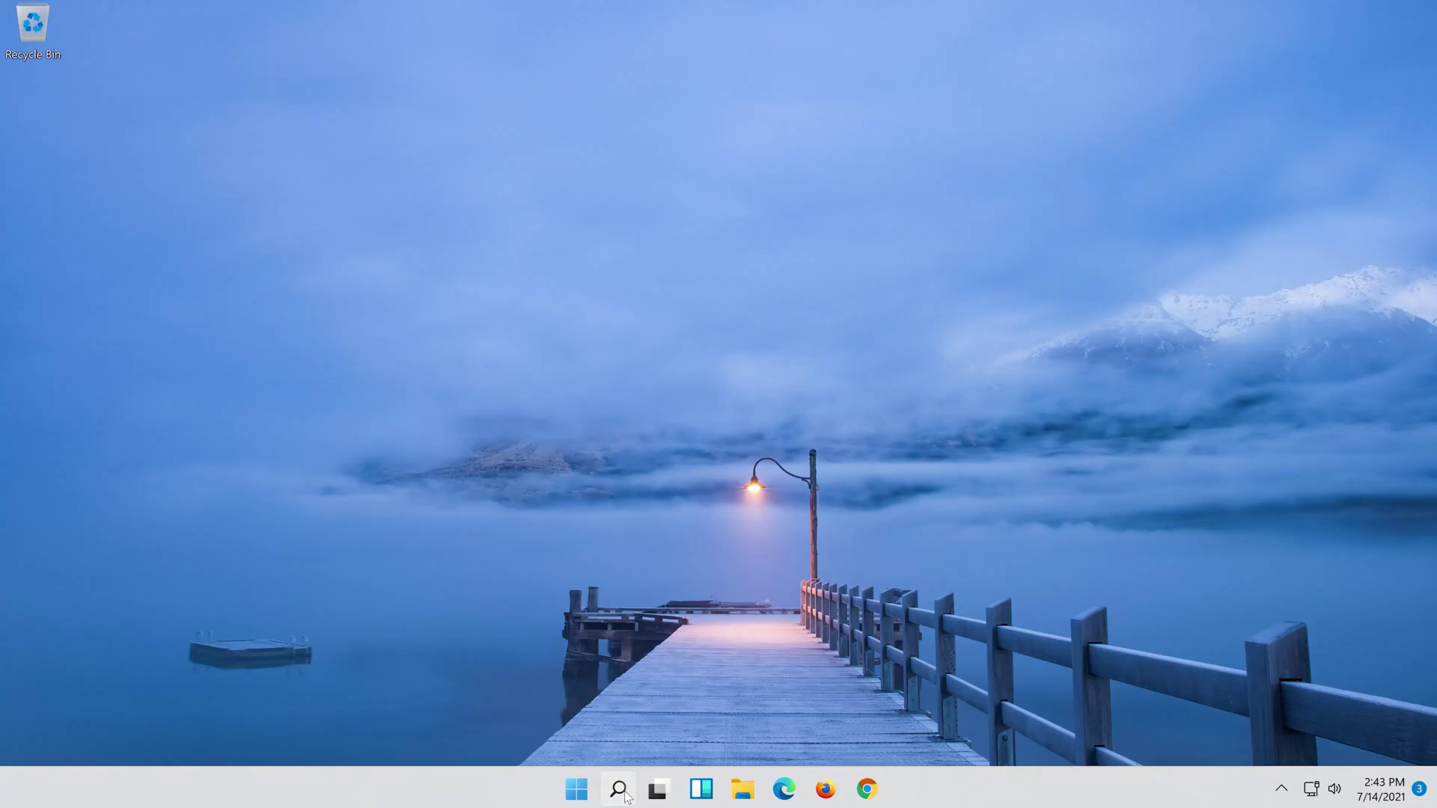
# Search for 'control panel' and open Hardware and Sound again.
pyautogui.click(625, 796)
pyautogui.write('control pa')
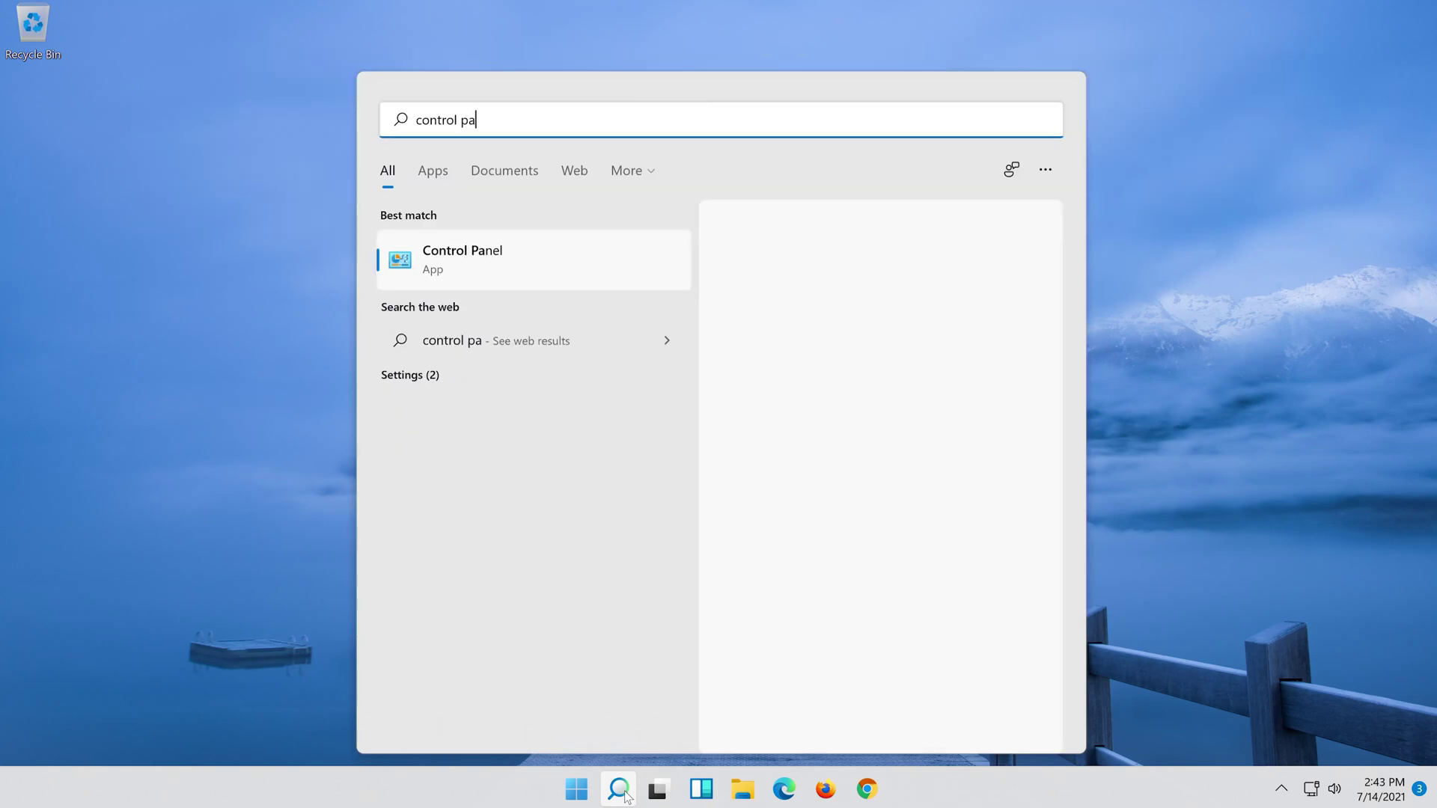
pyautogui.write('nel')
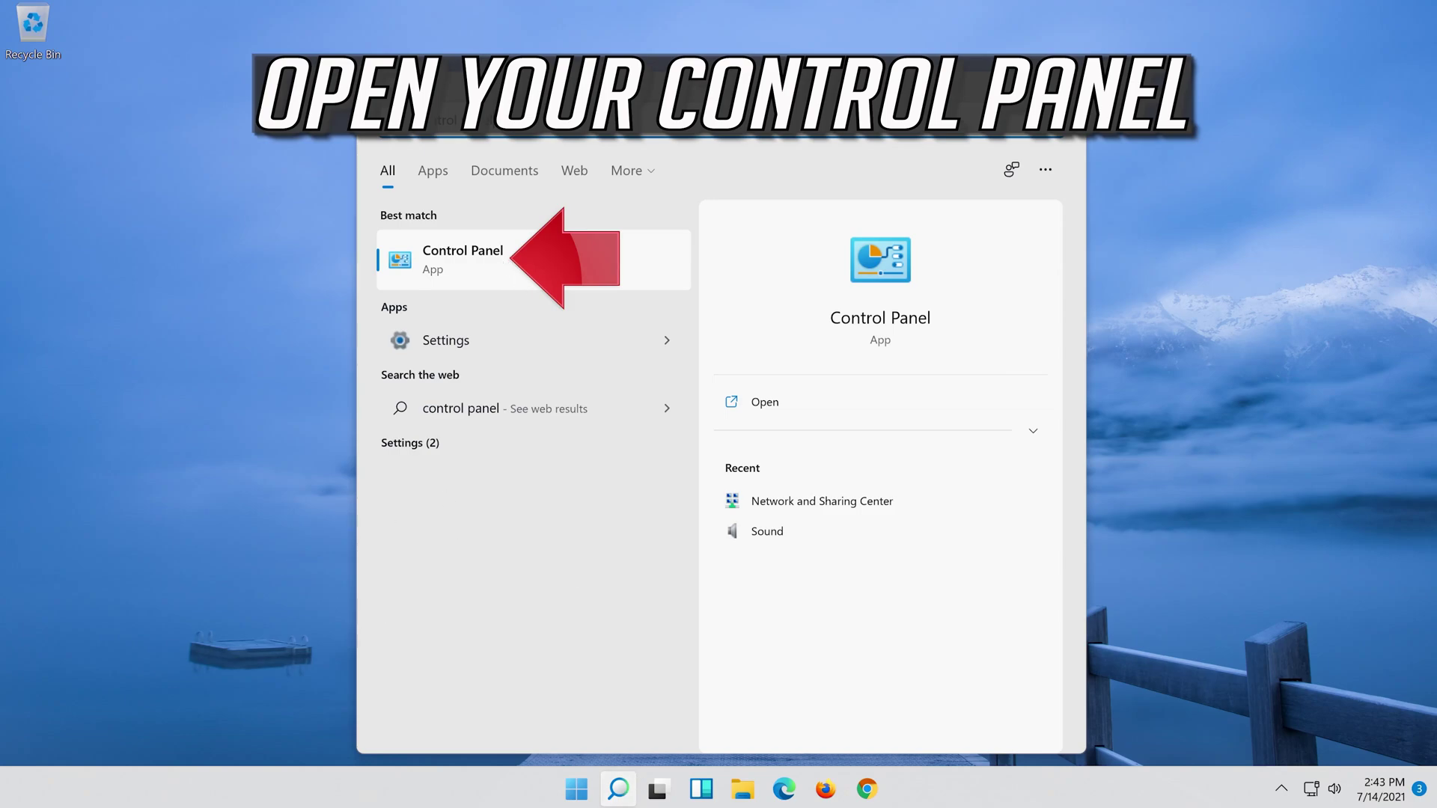
pyautogui.click(598, 262)
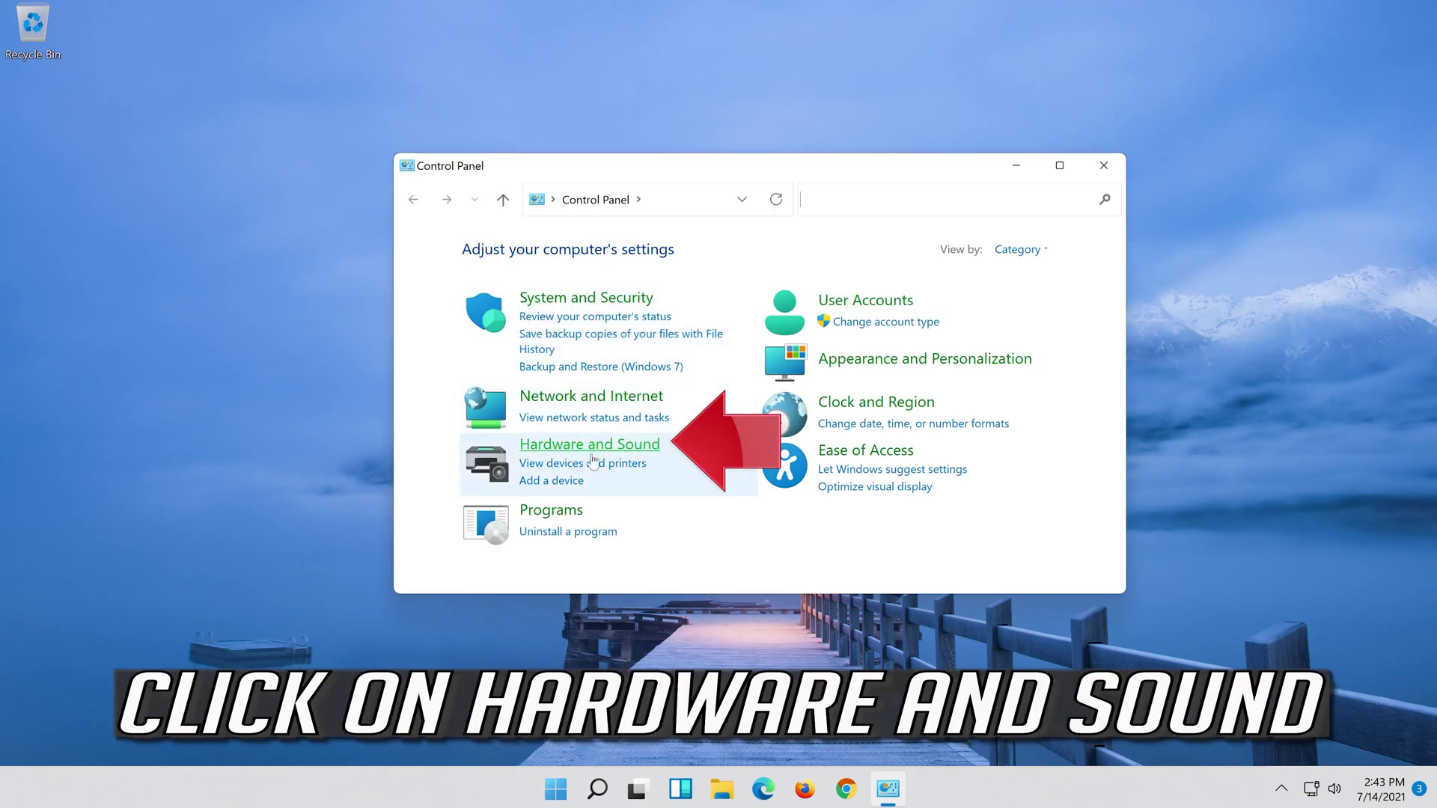
pyautogui.click(629, 452)
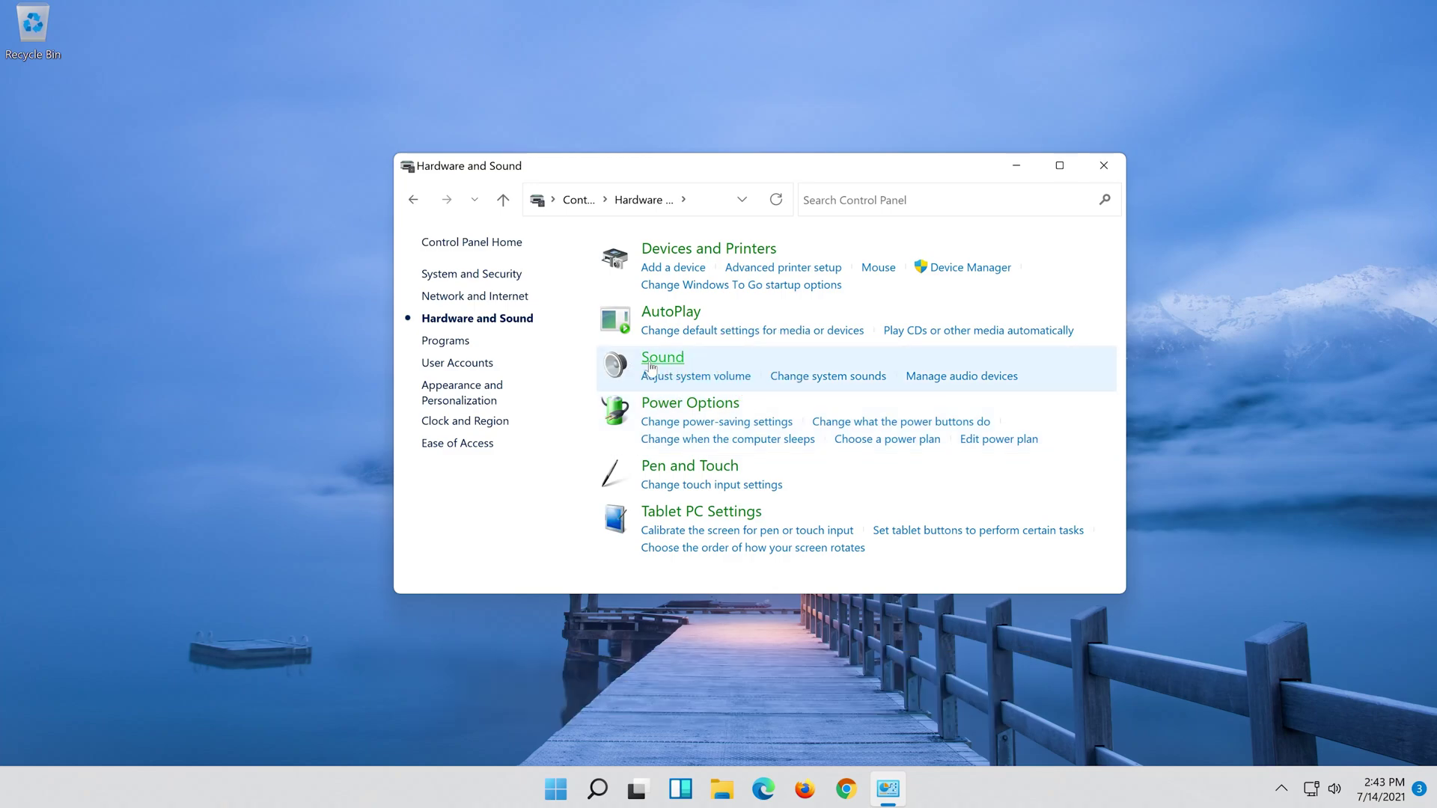
# Open the Sound dialog, centre it, and open the Speakers device's Properties.
pyautogui.click(649, 363)
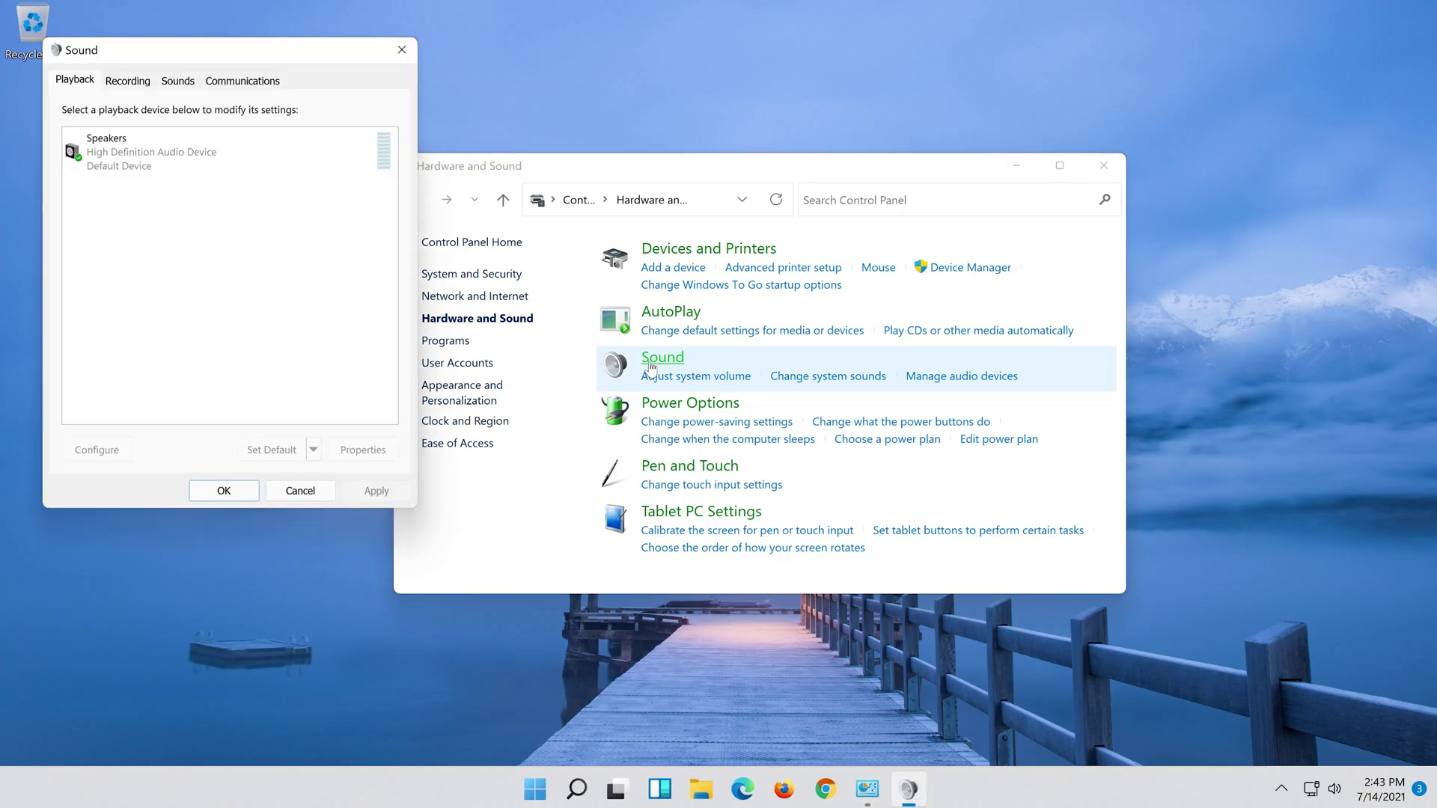
pyautogui.moveTo(248, 57); pyautogui.dragTo(778, 137)
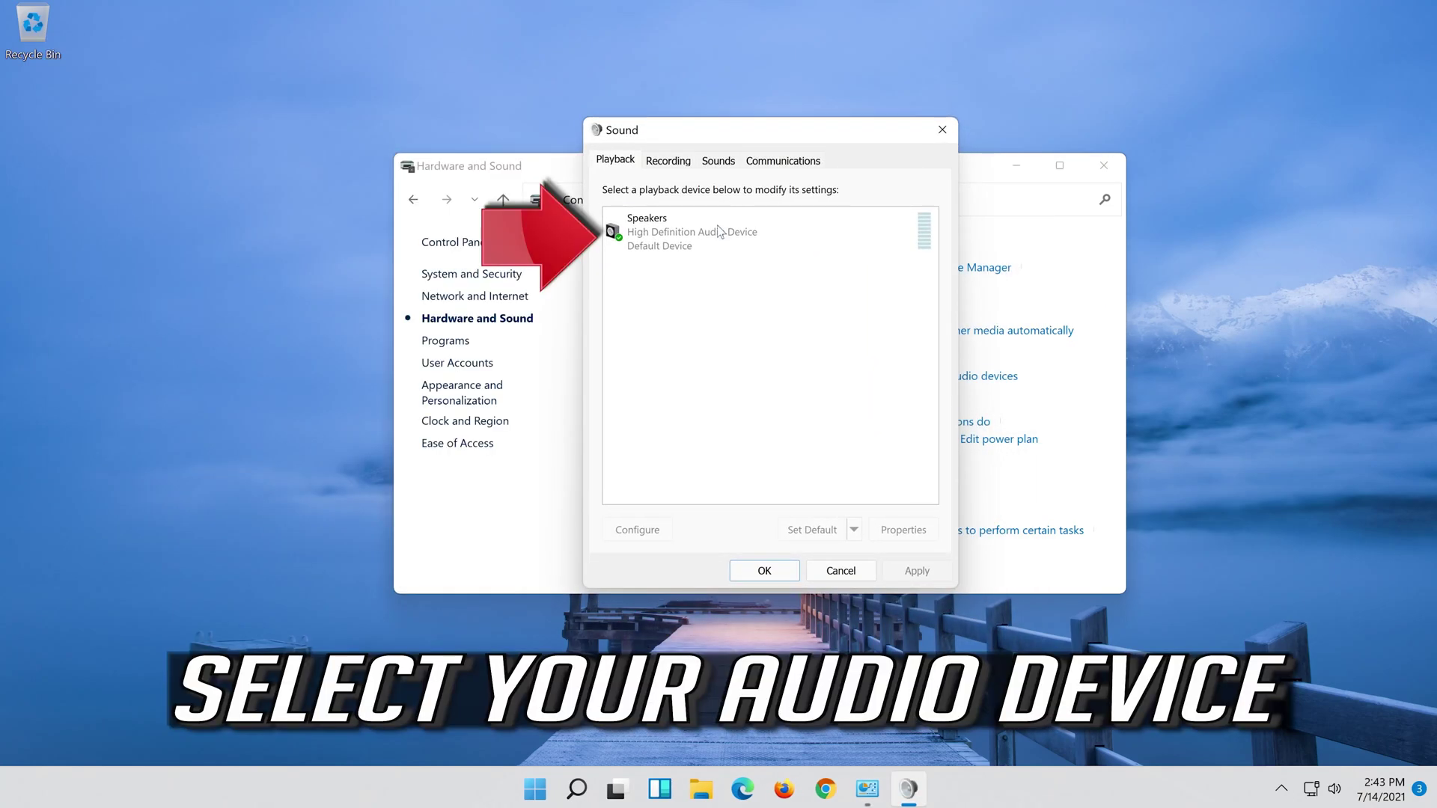
pyautogui.click(736, 250)
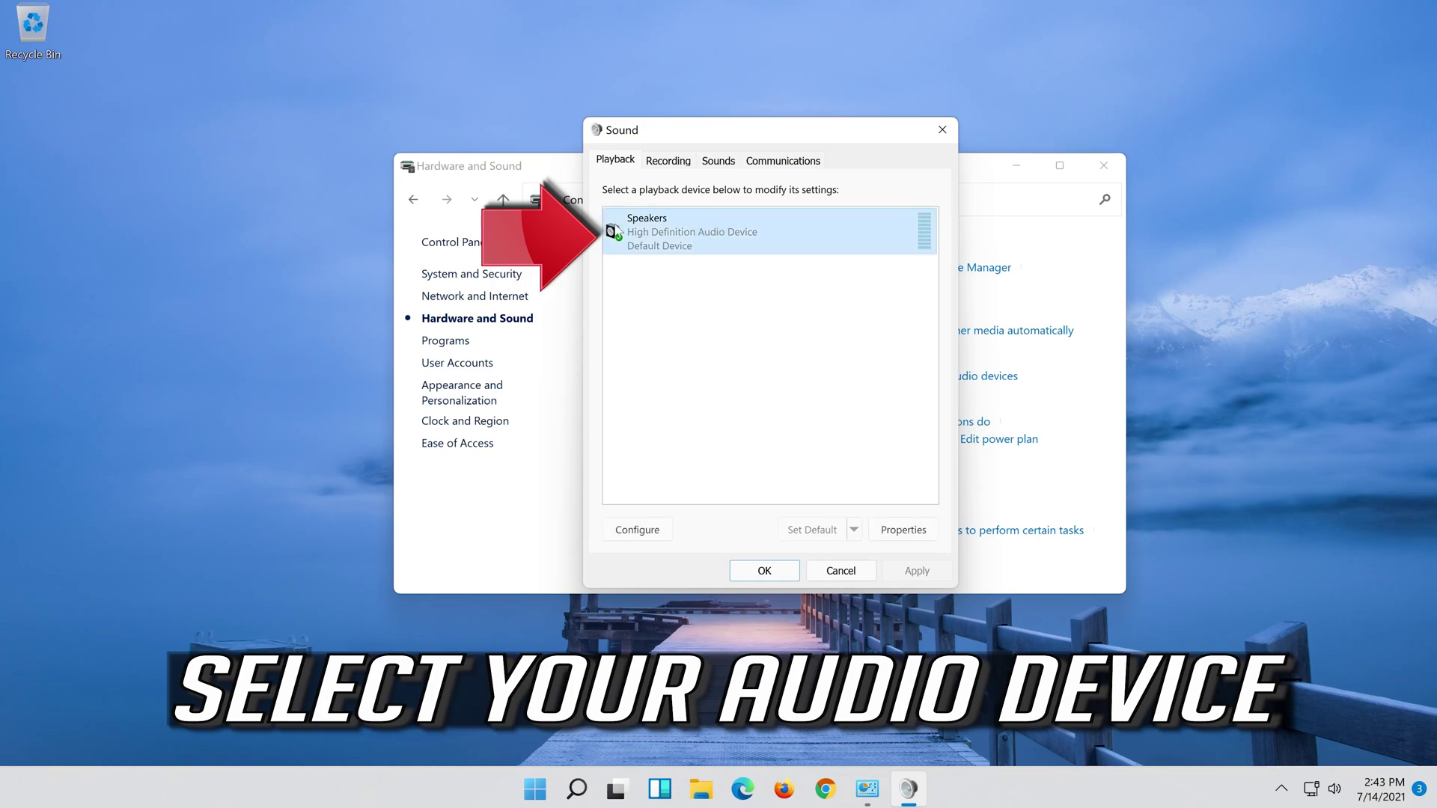
pyautogui.rightClick(765, 247)
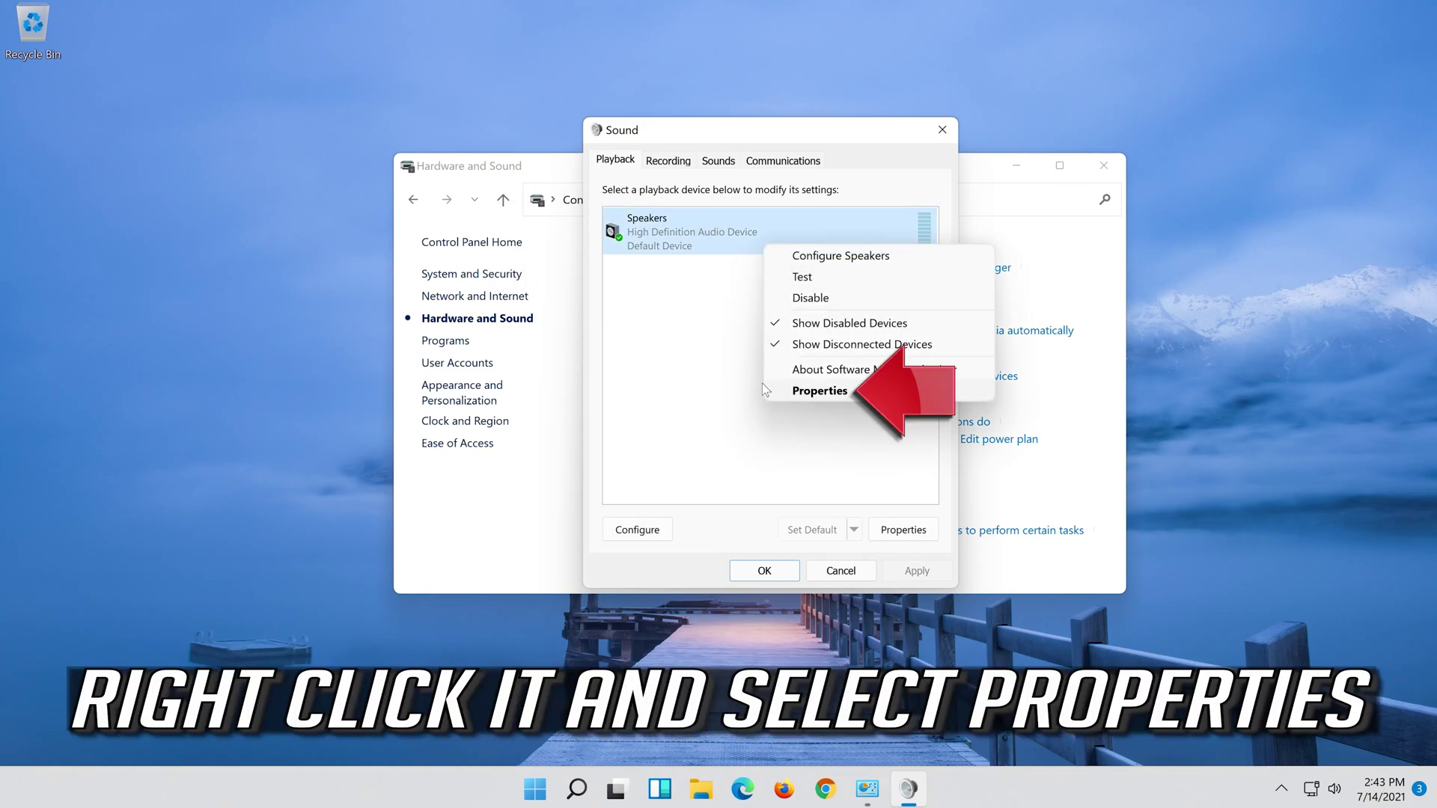
pyautogui.click(819, 391)
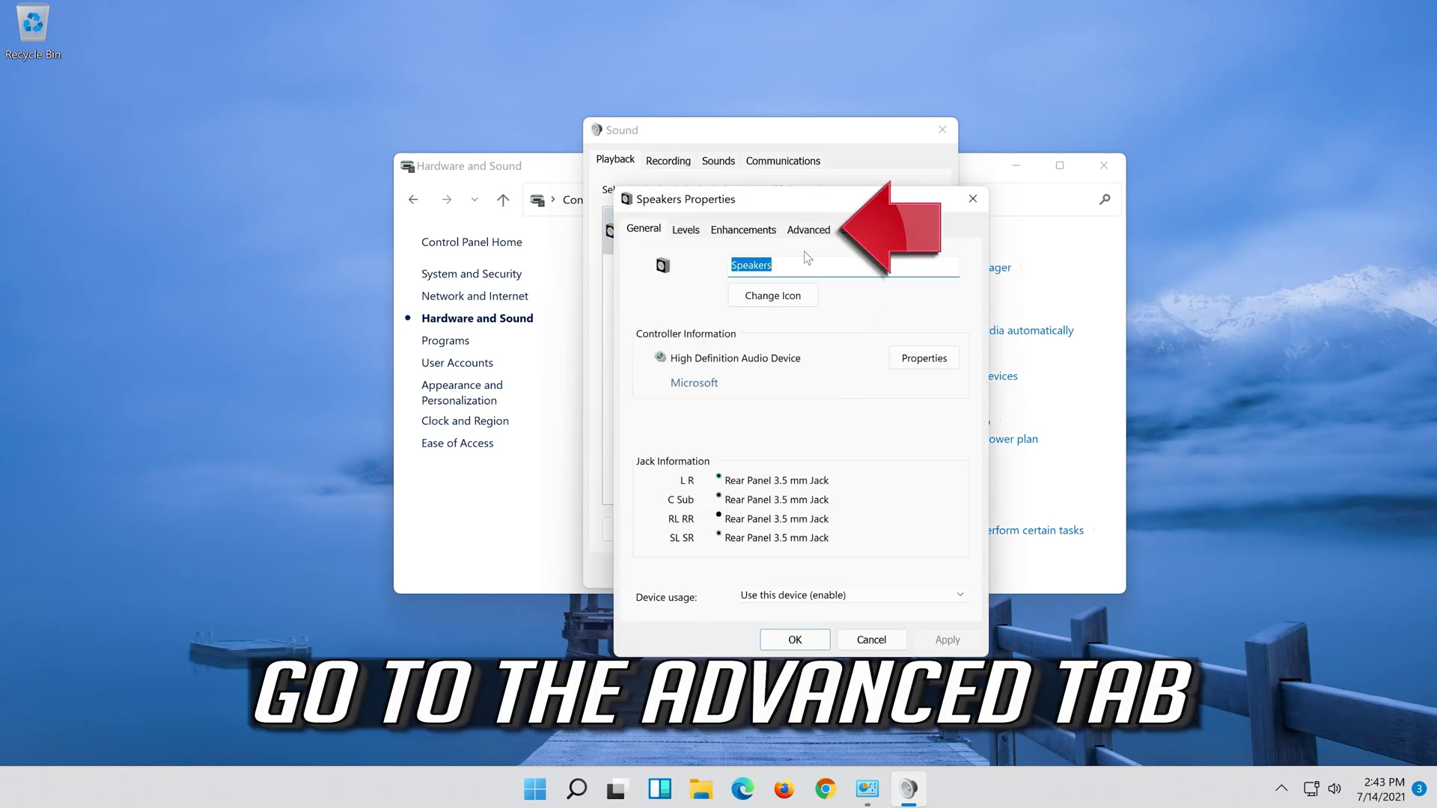
# Choose 16 bit, 48000 Hz (DVD Quality) as the Advanced default format and close both dialogs.
pyautogui.click(818, 229)
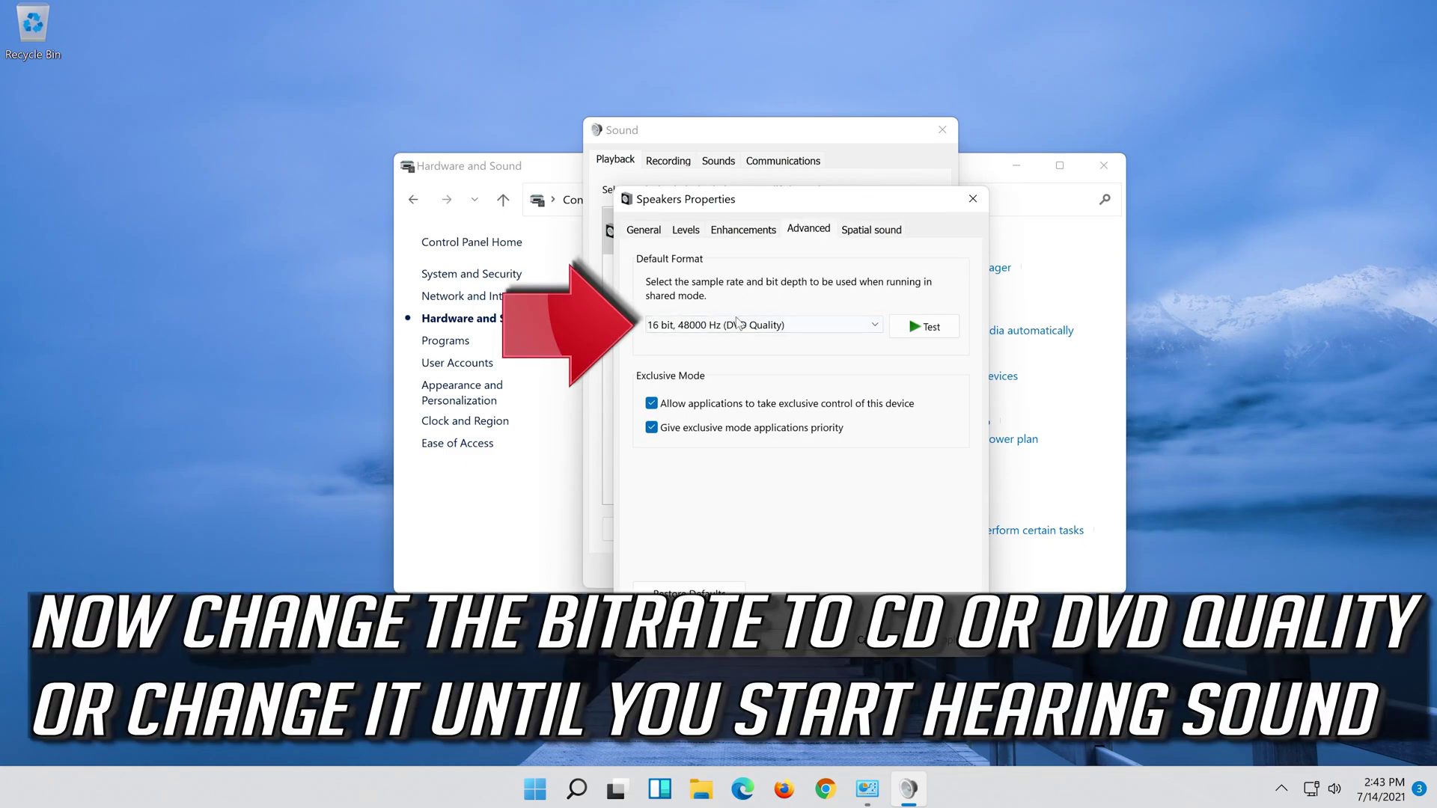
pyautogui.click(734, 325)
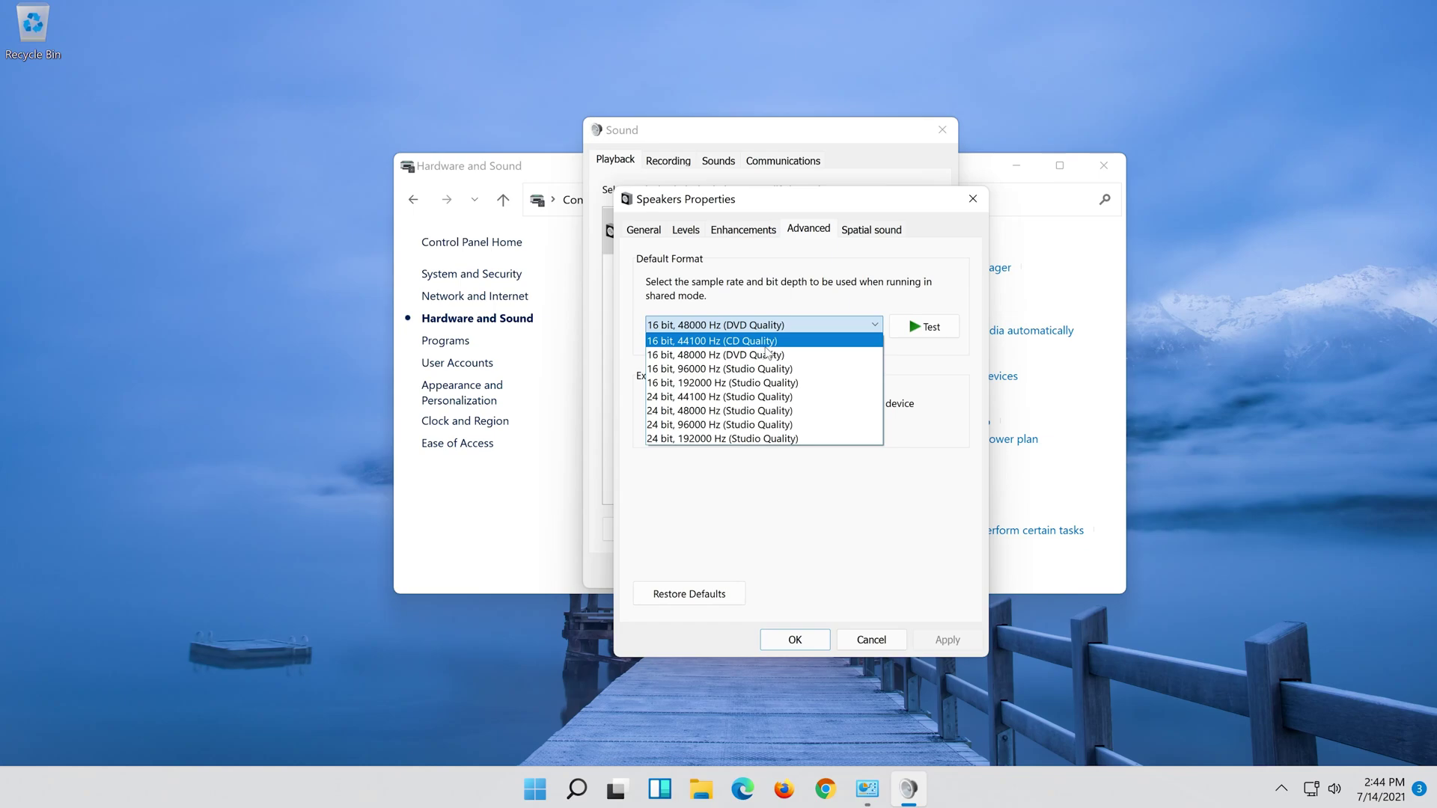
pyautogui.click(771, 356)
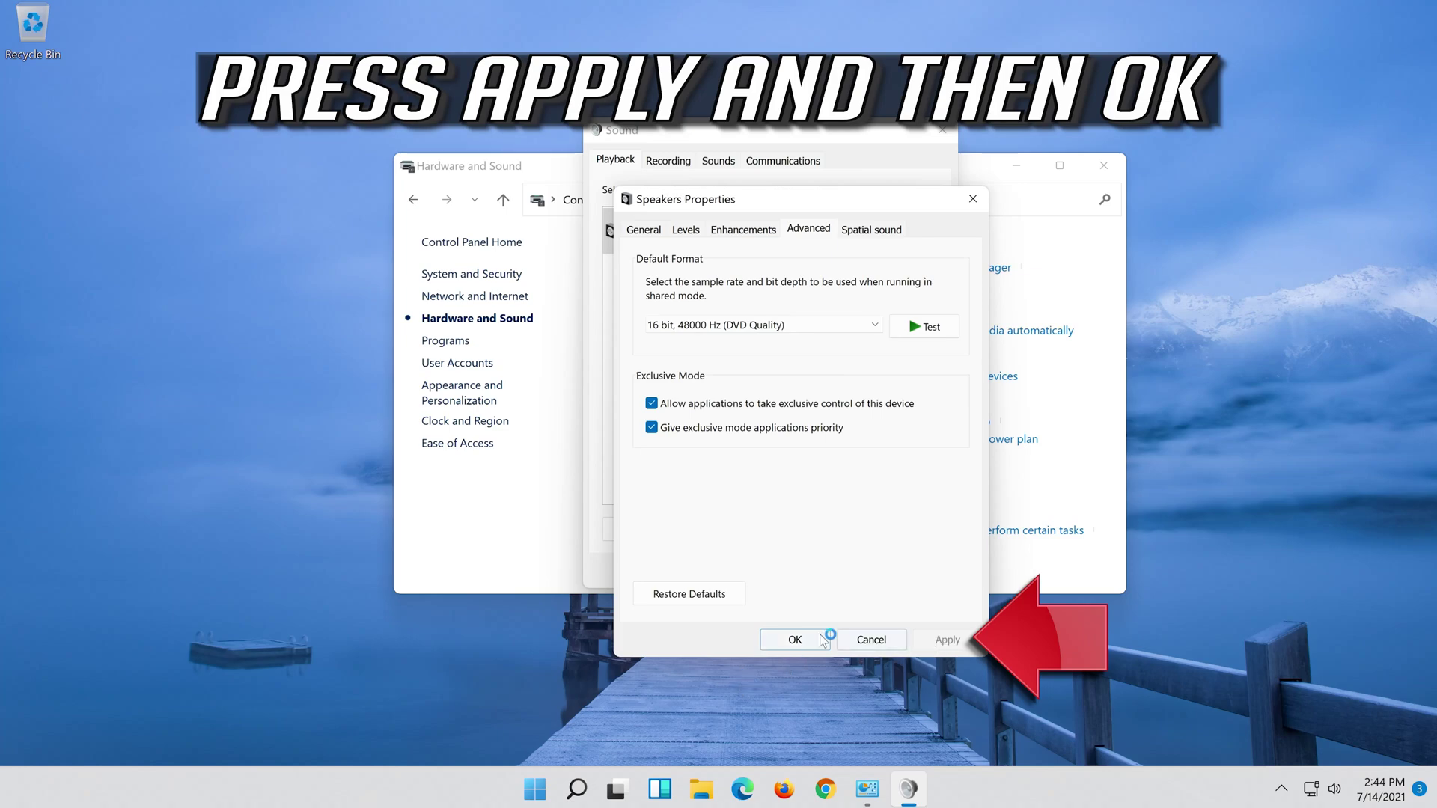
pyautogui.click(793, 642)
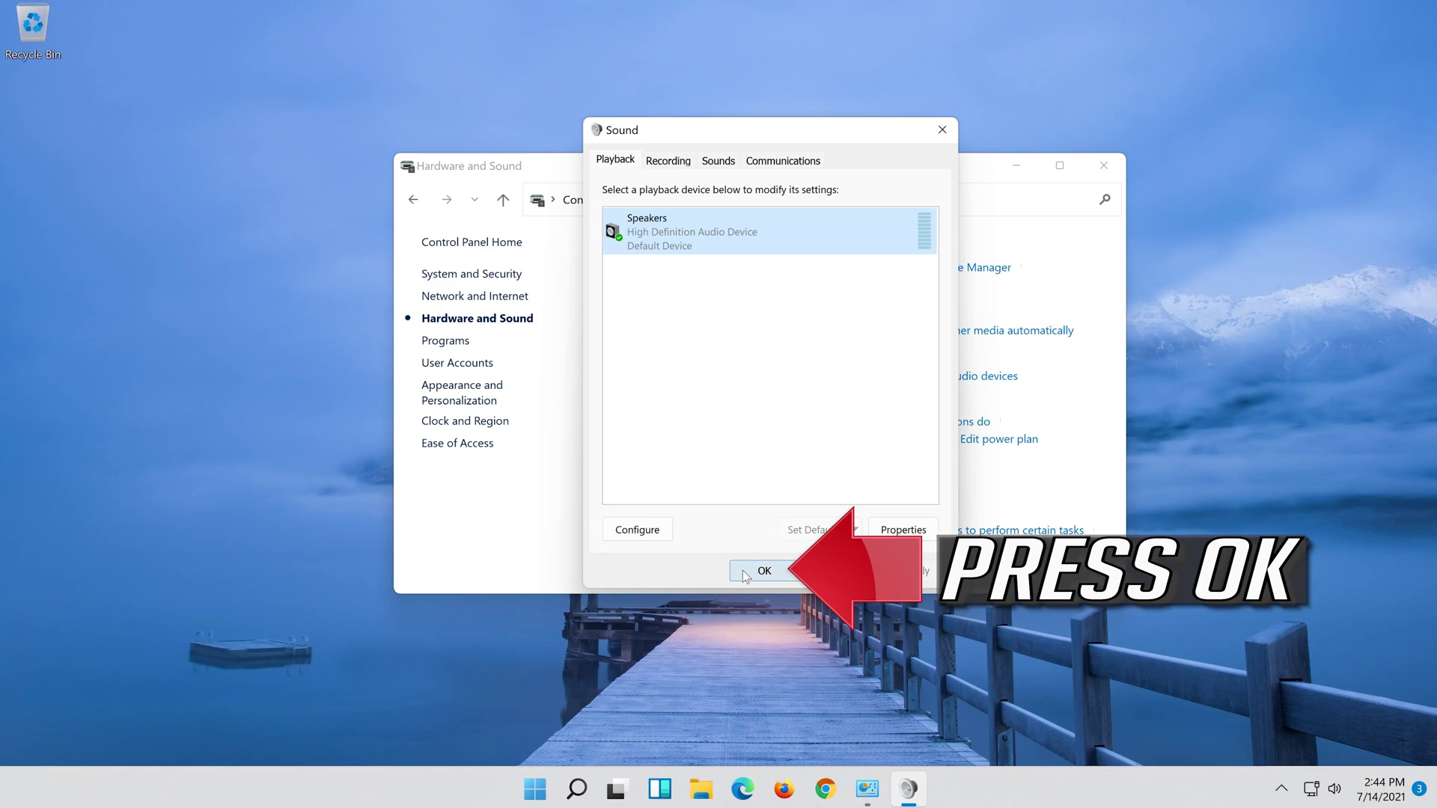
pyautogui.click(744, 574)
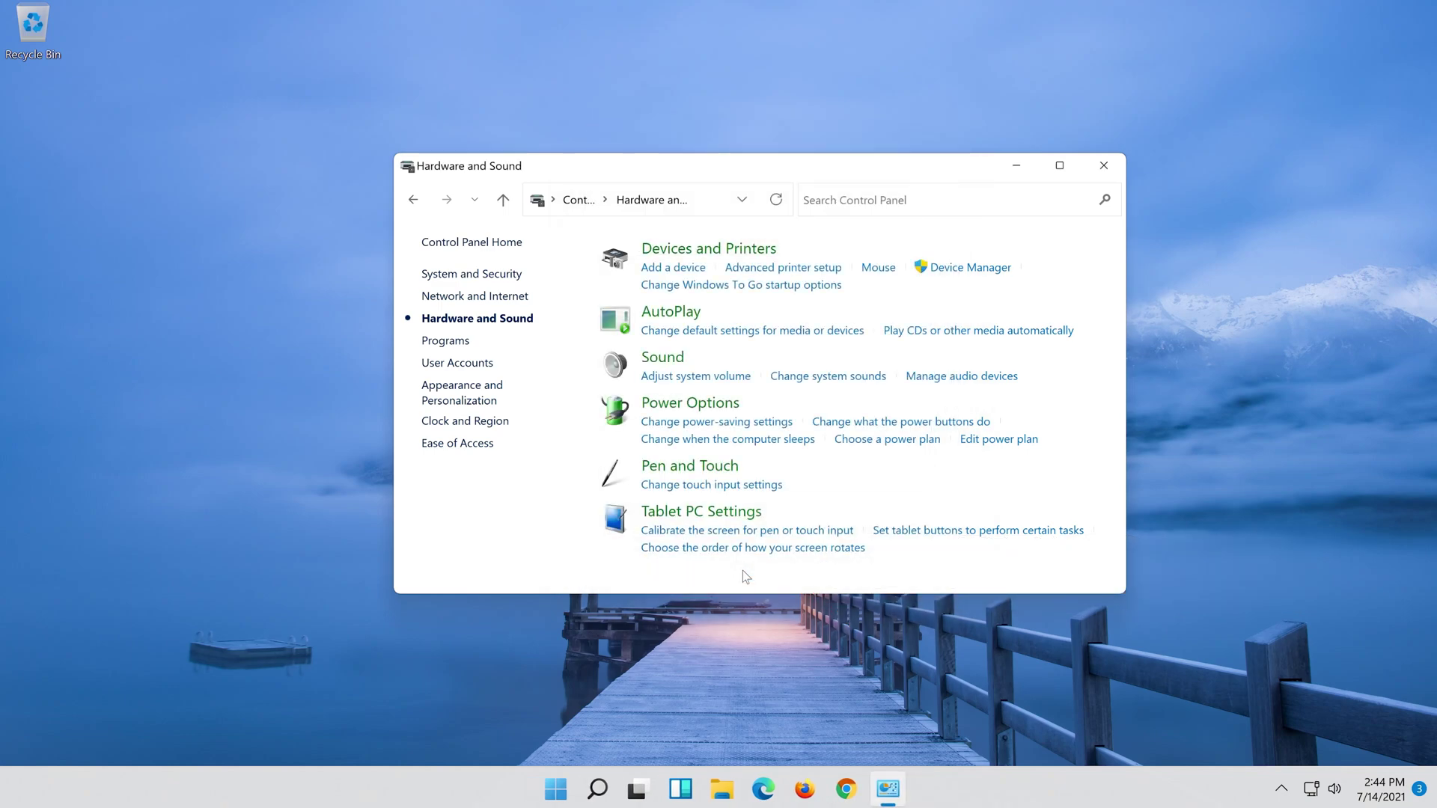